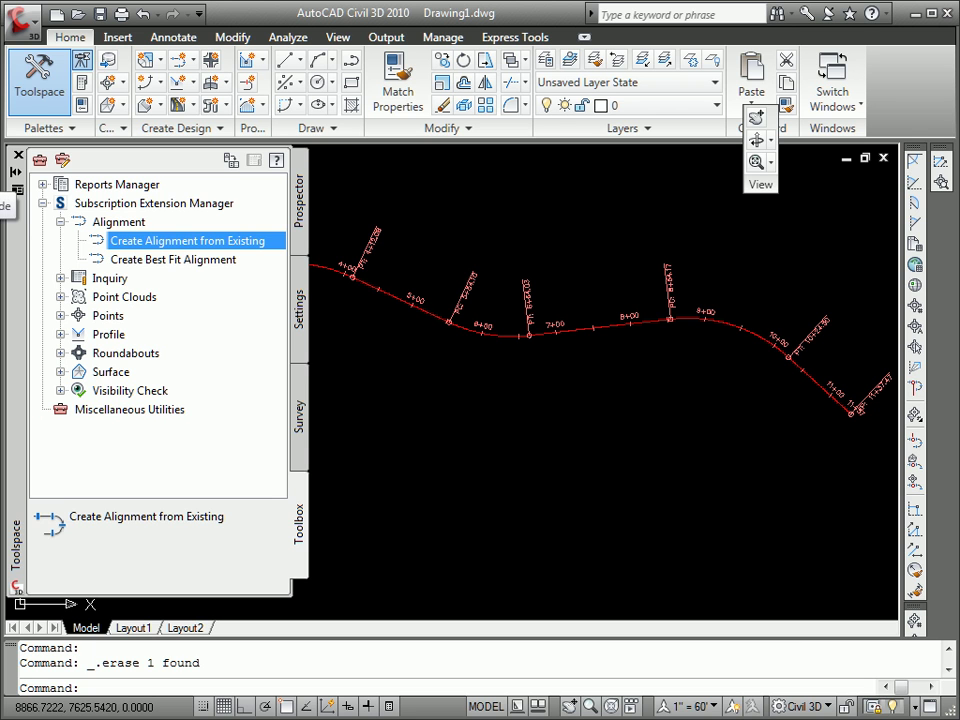
# - Run Create Alignment from Existing on the road alignment, using the range from about station 2+67 to just past 7+00, with the default settings
pyautogui.click(16, 172)
pyautogui.moveTo(8, 250)
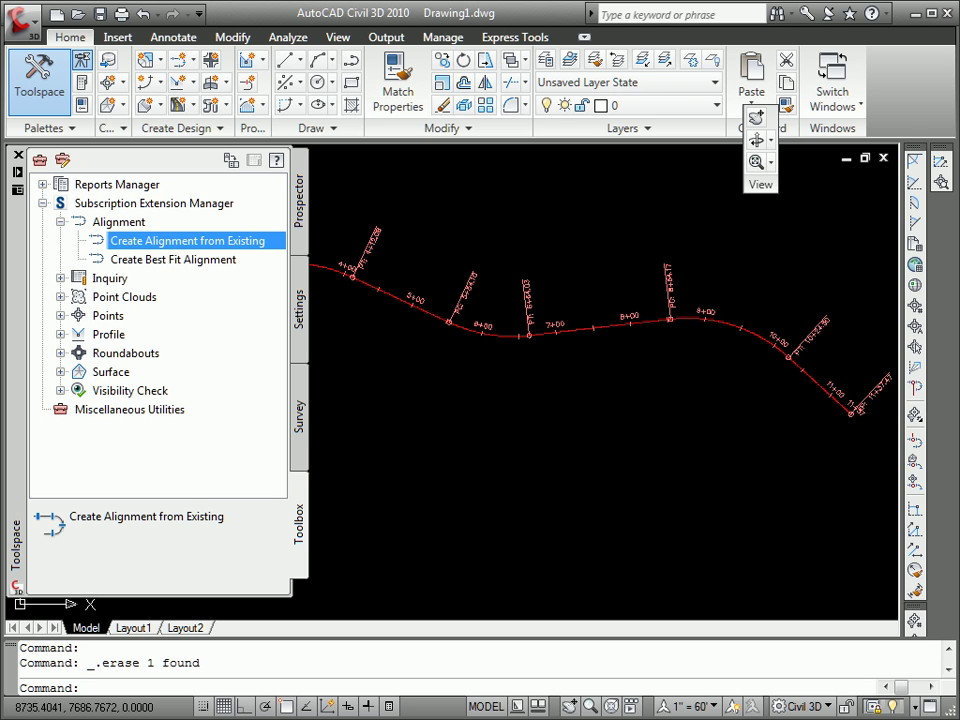
pyautogui.rightClick(183, 242)
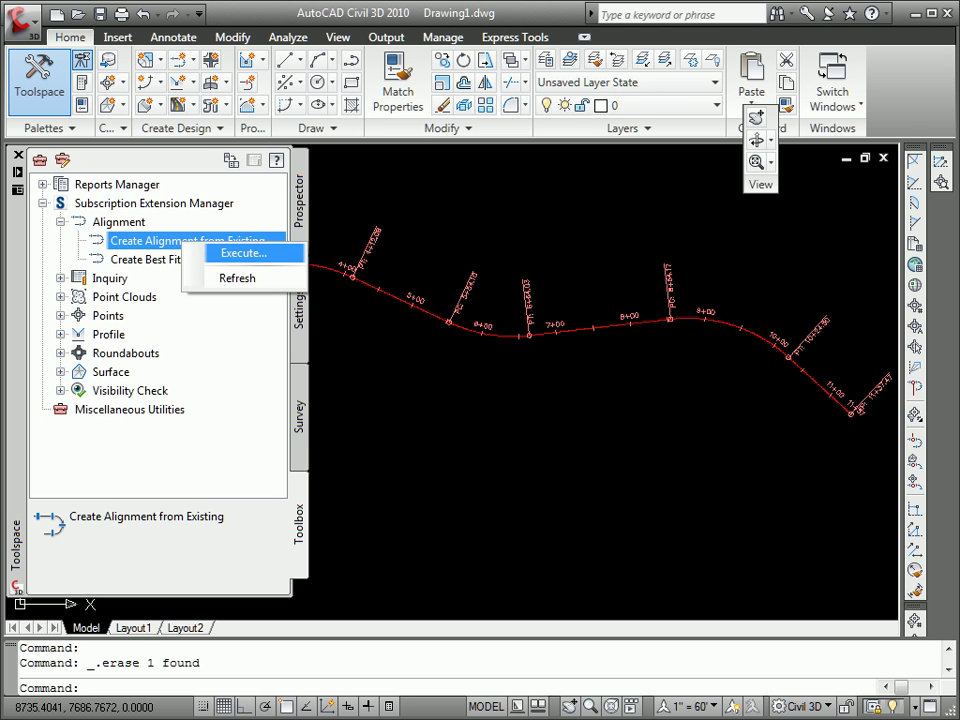
pyautogui.click(243, 253)
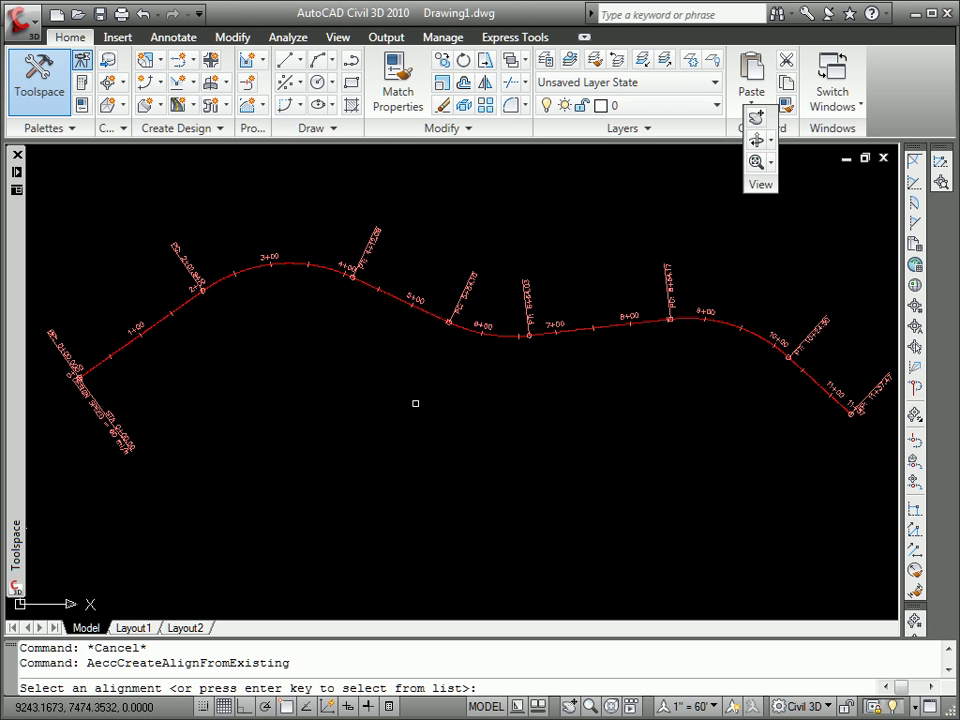
pyautogui.click(369, 287)
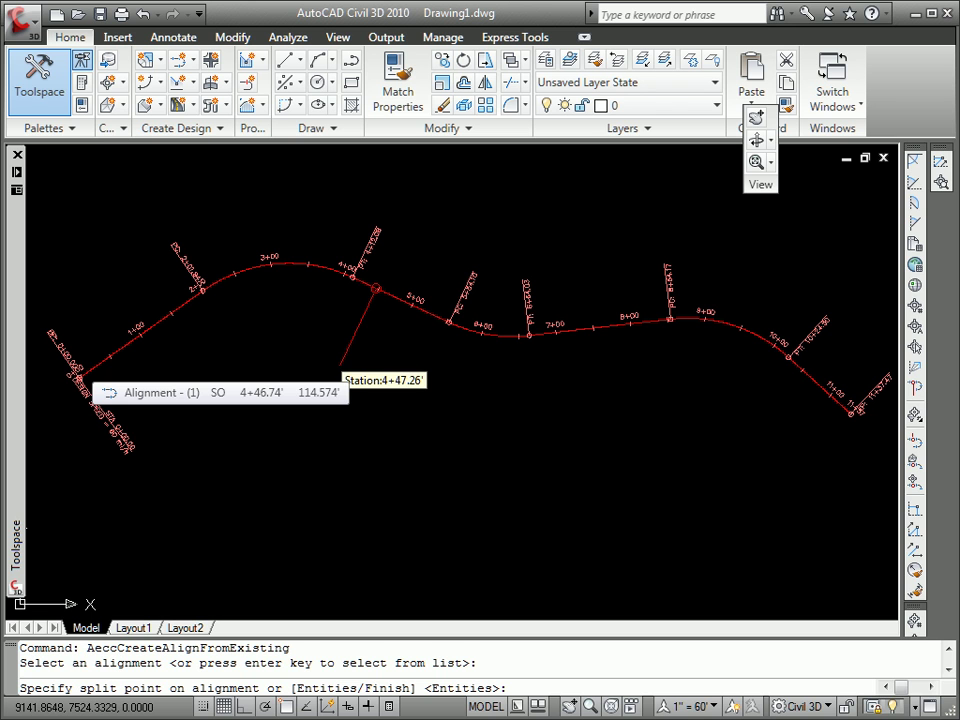
pyautogui.click(264, 347)
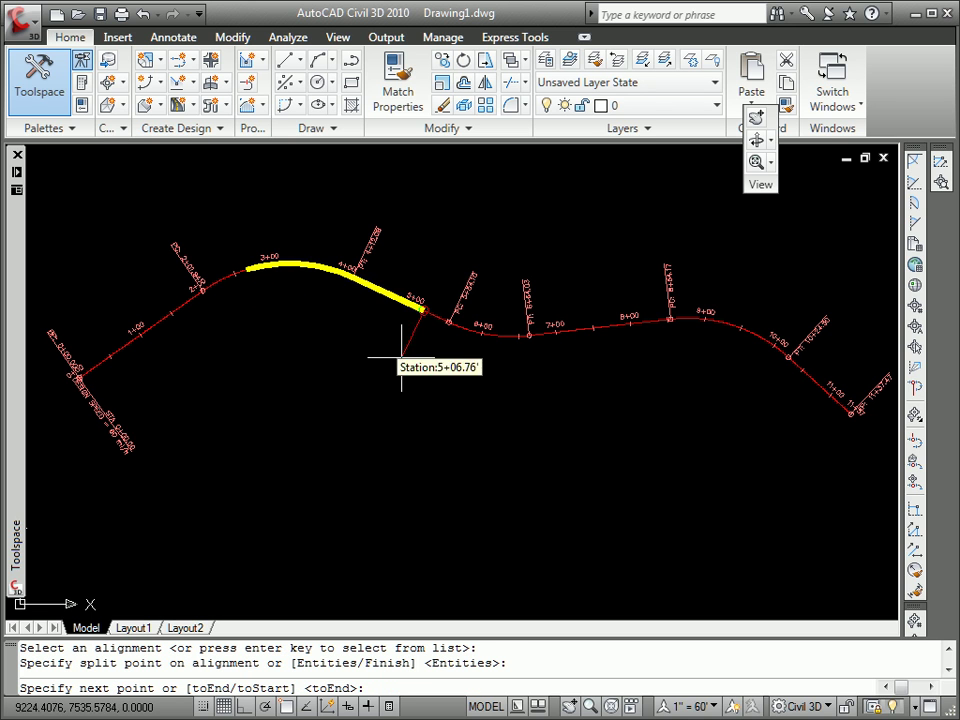
pyautogui.click(559, 345)
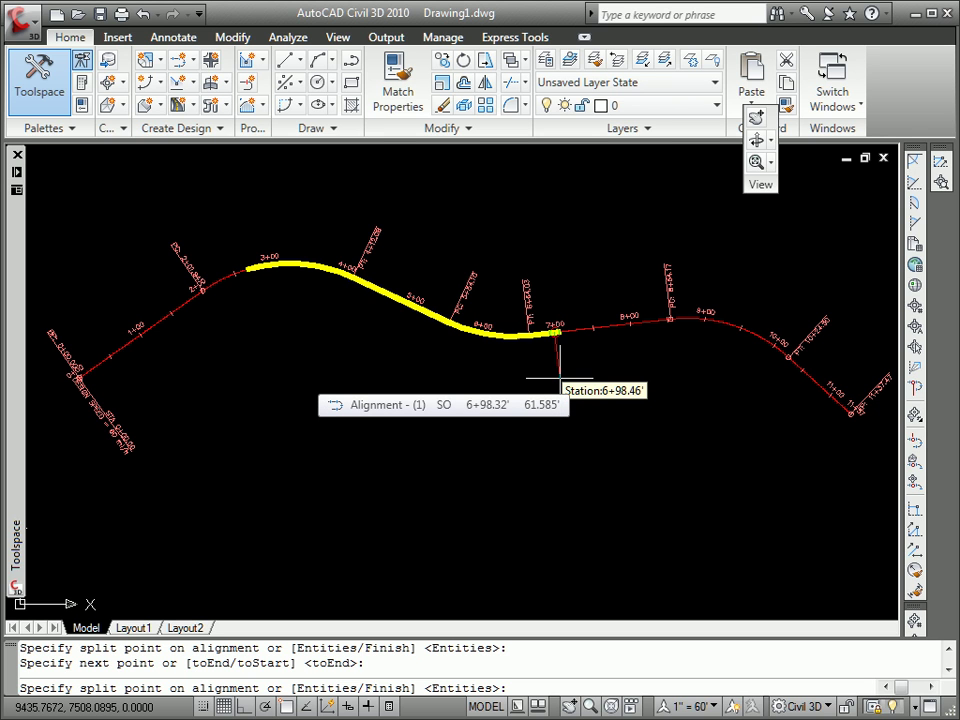
pyautogui.write('f')
pyautogui.press('Return')
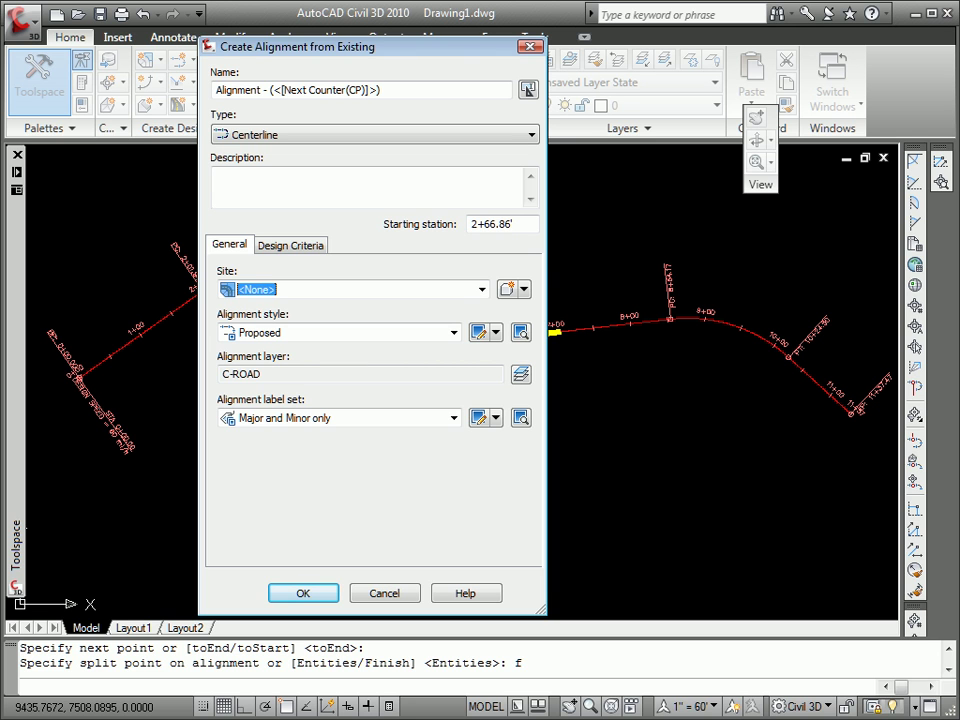
pyautogui.press('Return')
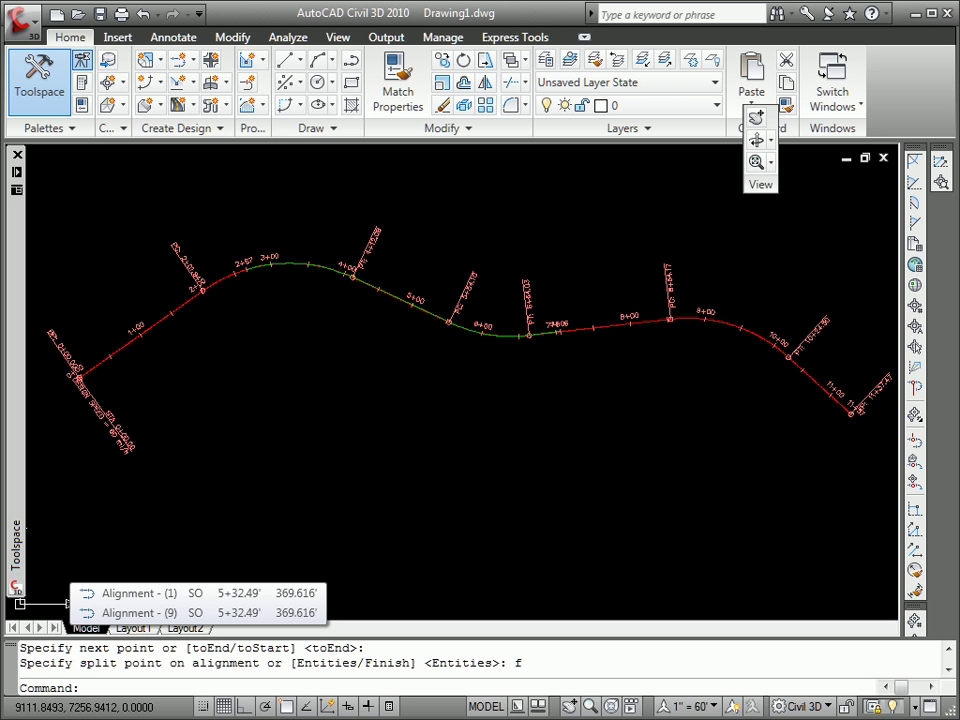
# - Delete the new alignment that overlays the middle of the original one
pyautogui.click(514, 336)
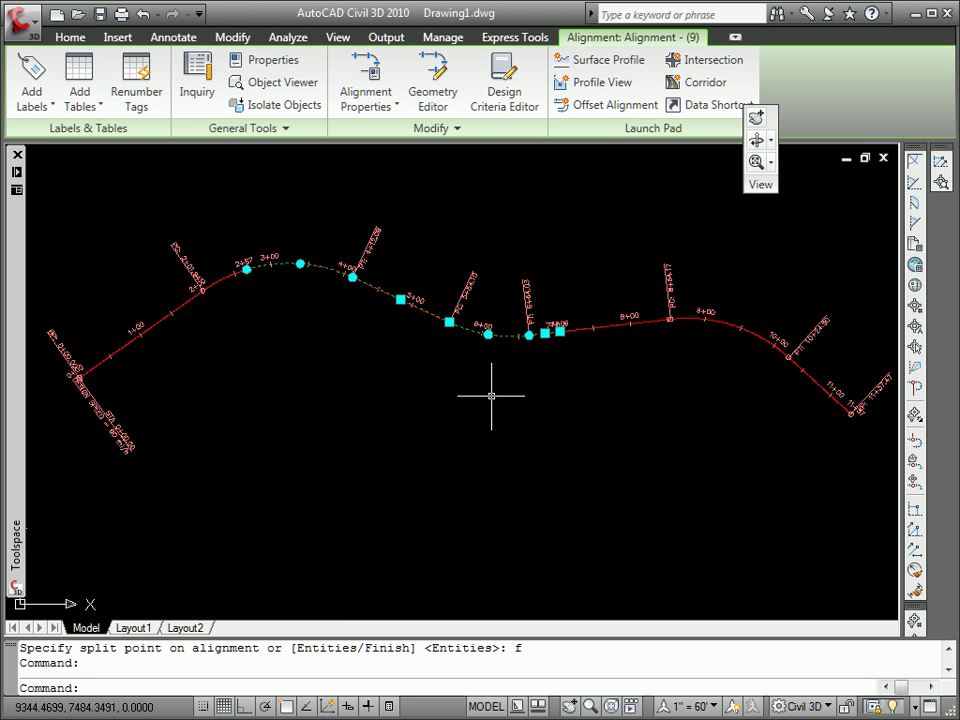
pyautogui.press('Delete')
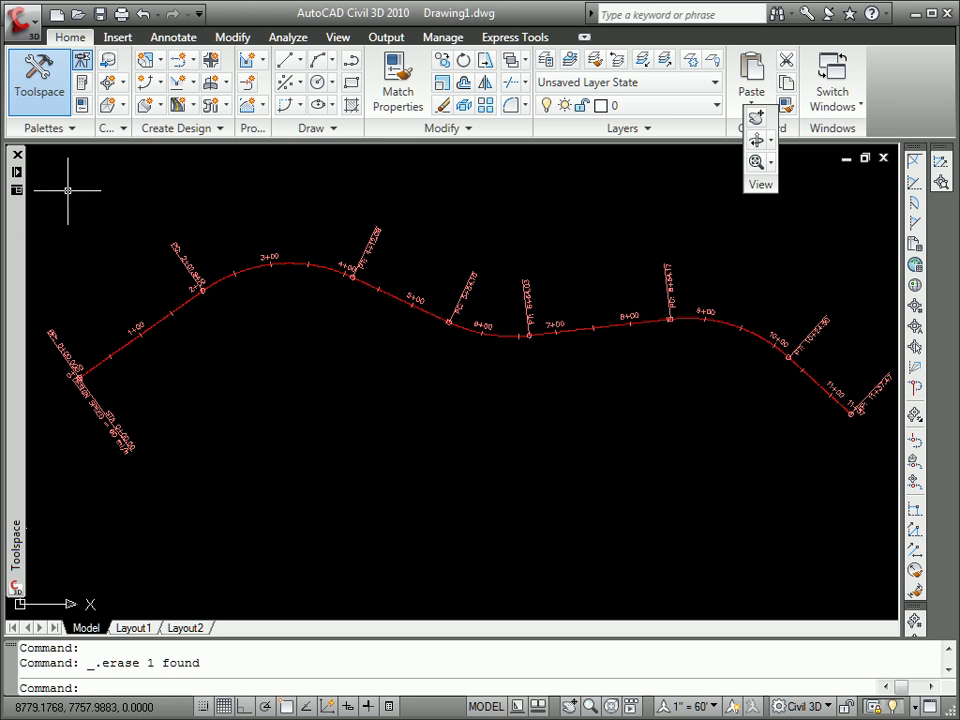
# - Run Create Alignment from Existing on the alignment with the station range 400 to 700, and cancel the command
pyautogui.moveTo(16, 155)
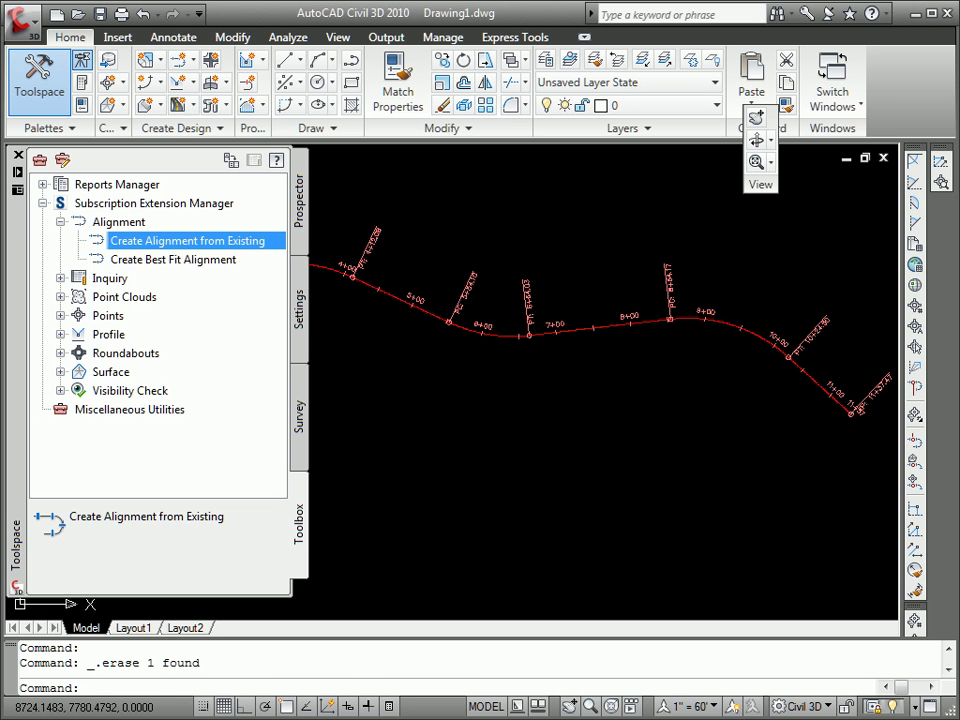
pyautogui.press('Return')
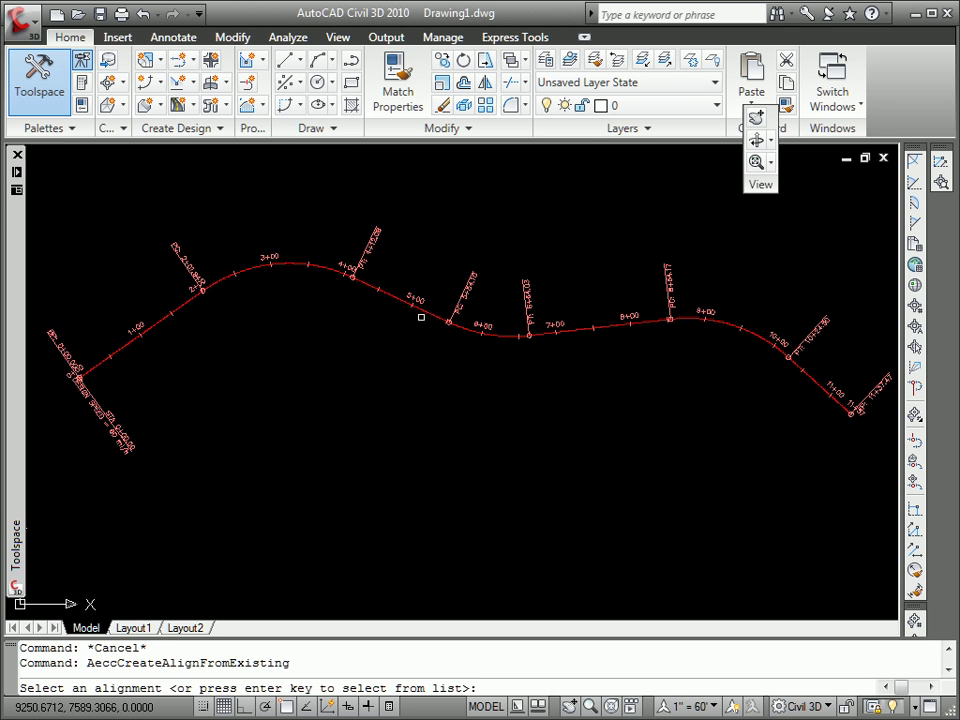
pyautogui.click(427, 313)
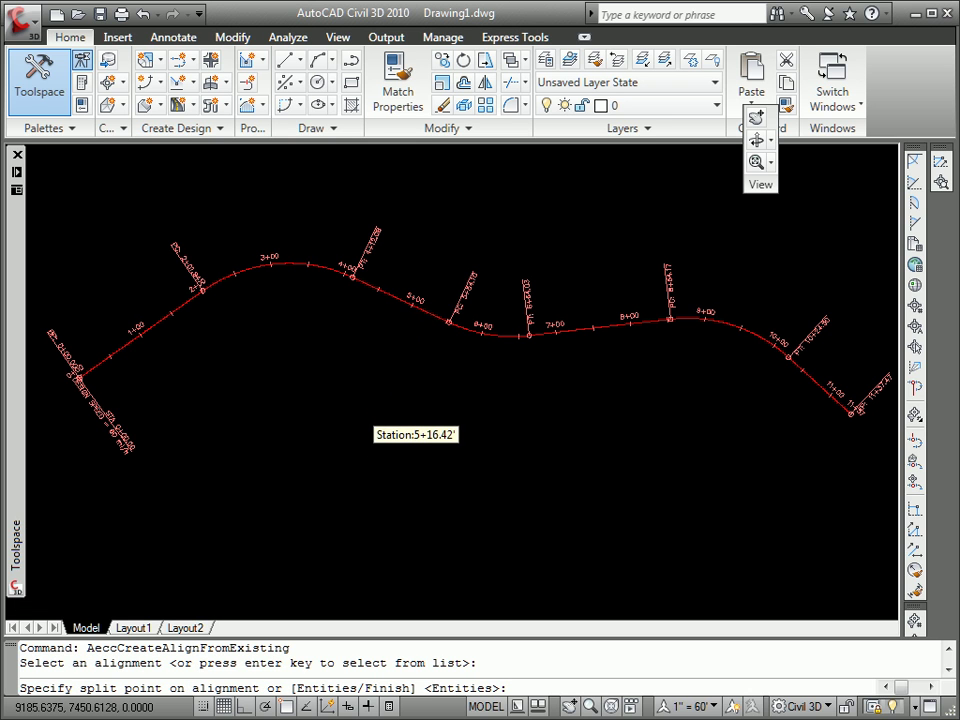
pyautogui.write('400')
pyautogui.press('Return')
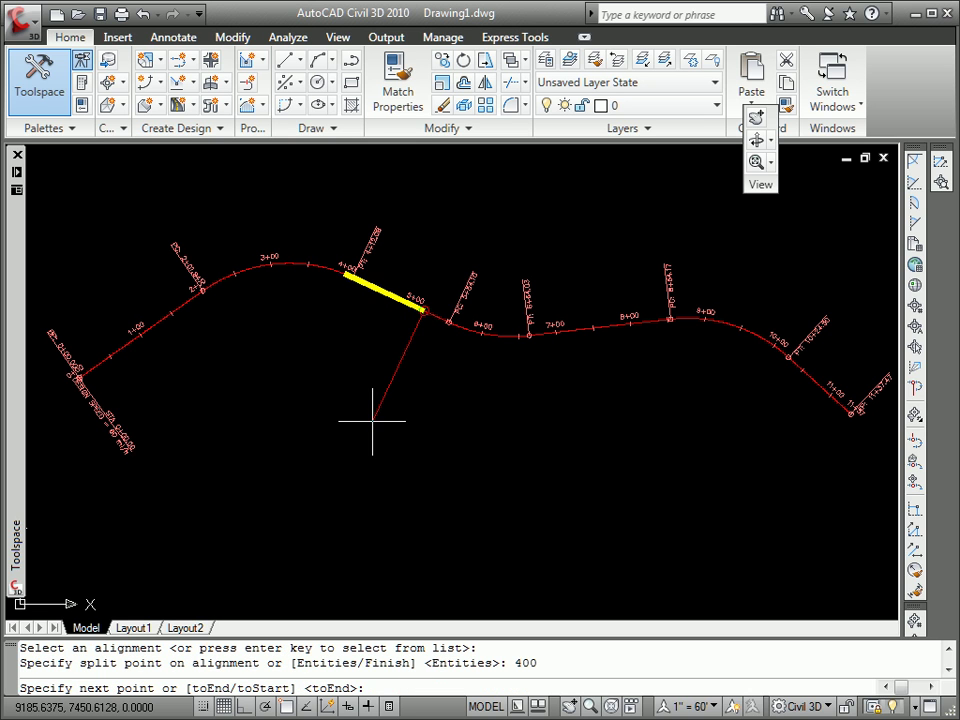
pyautogui.write('700')
pyautogui.press('Return')
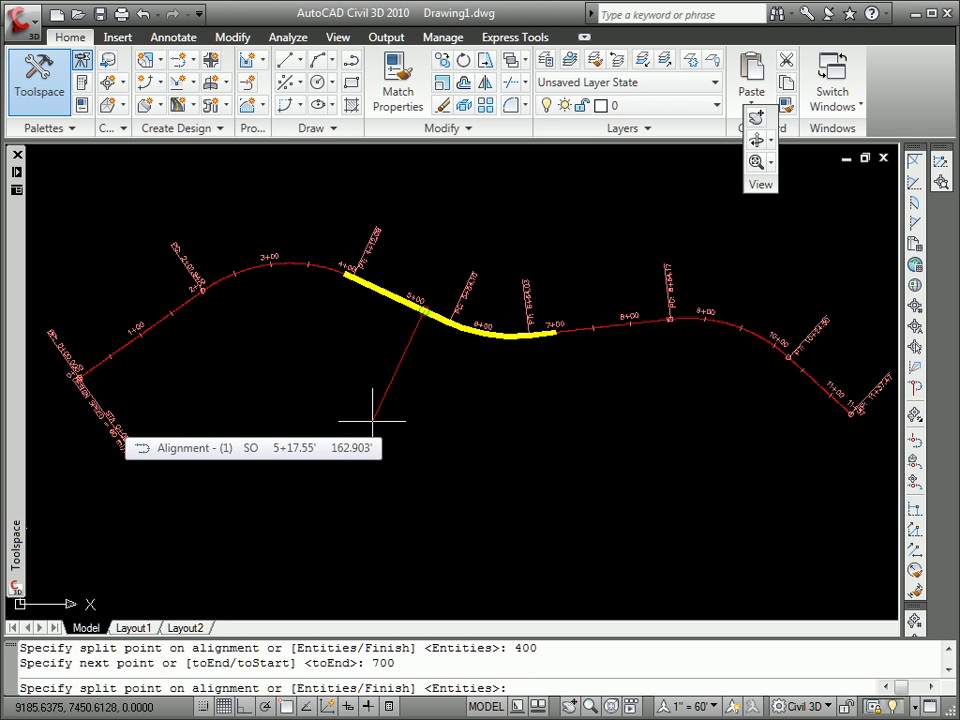
pyautogui.press('Escape')
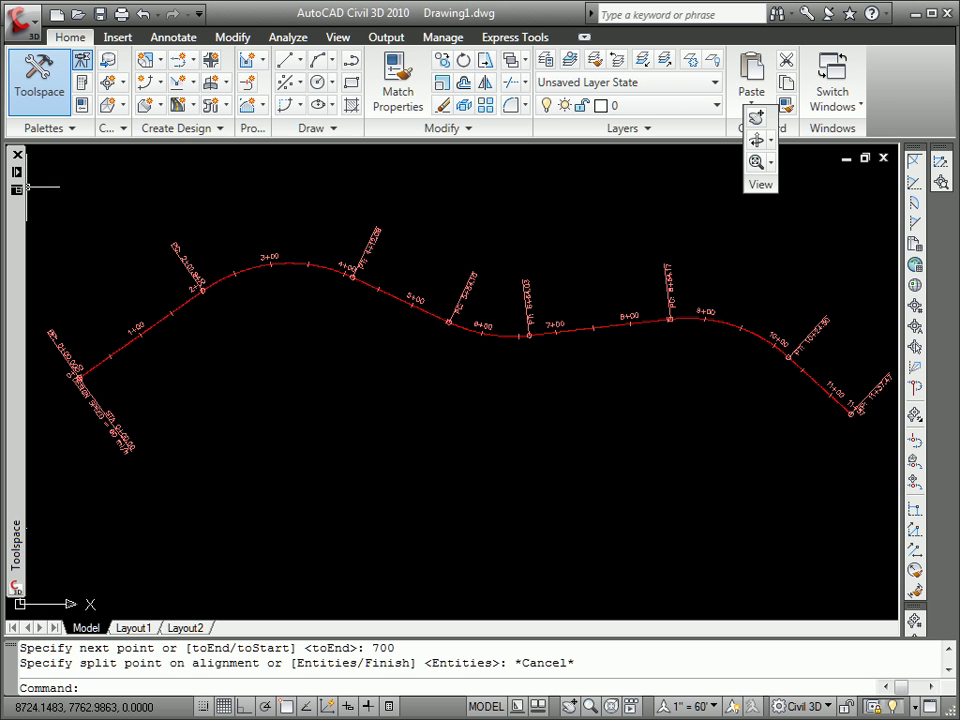
# - Create an alignment from existing entities, using the curve at station 3+00 and the tangent through 7+00 and 8+00, with the default settings
pyautogui.moveTo(16, 186)
pyautogui.doubleClick(187, 241)
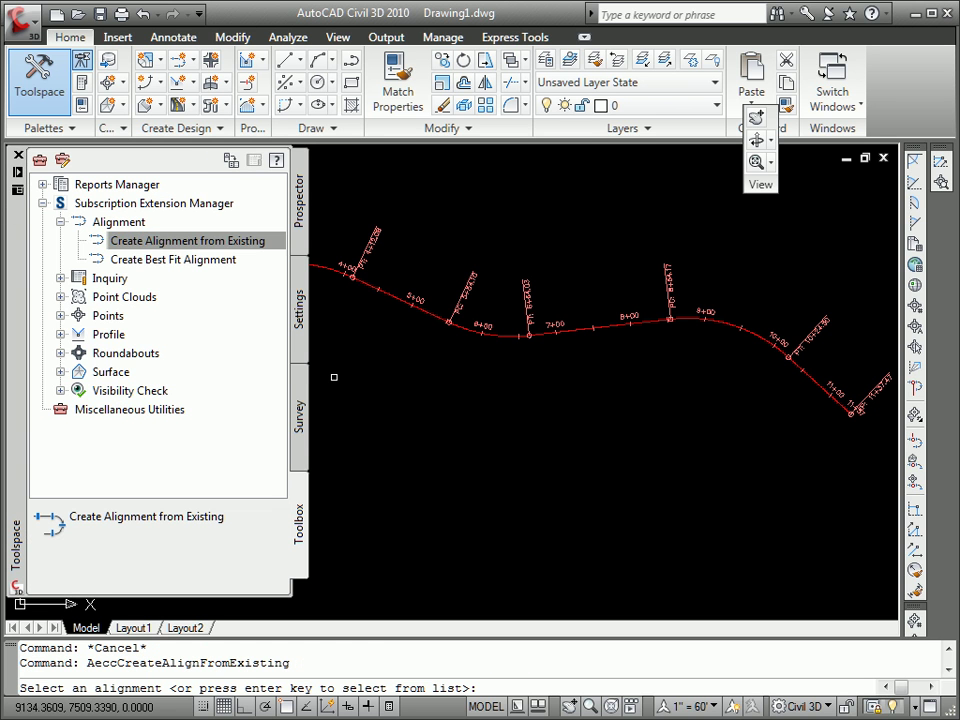
pyautogui.click(431, 317)
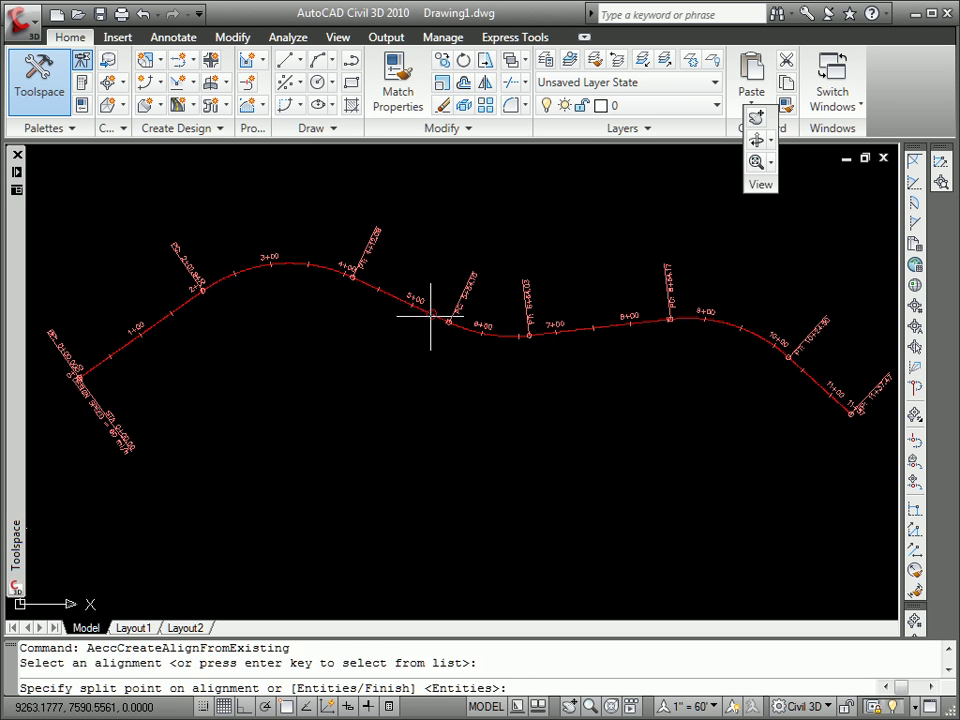
pyautogui.write('e')
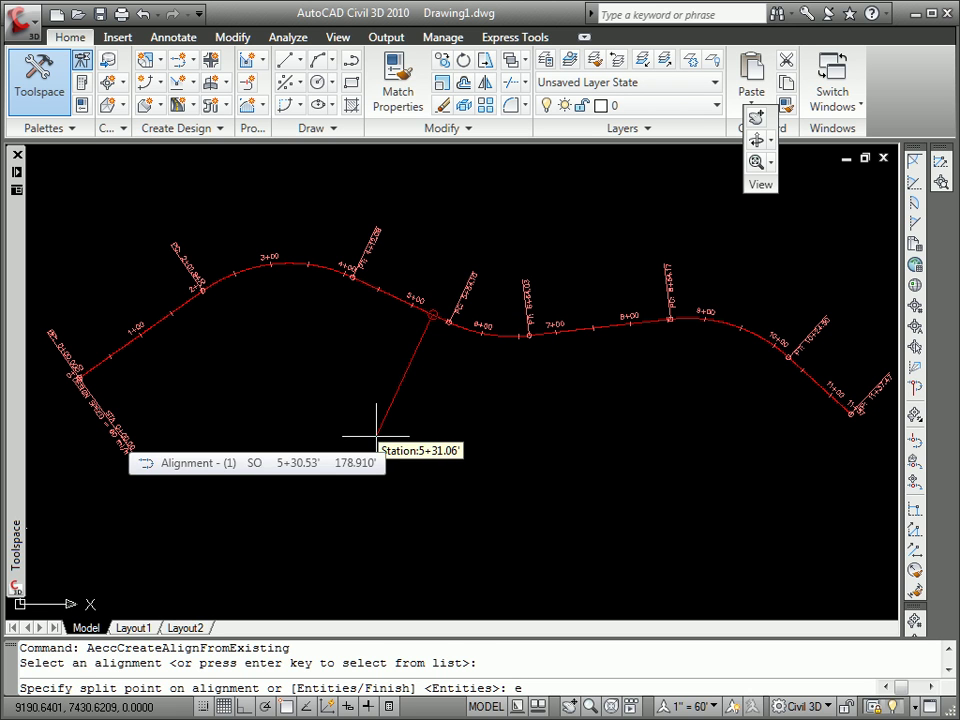
pyautogui.press('Return')
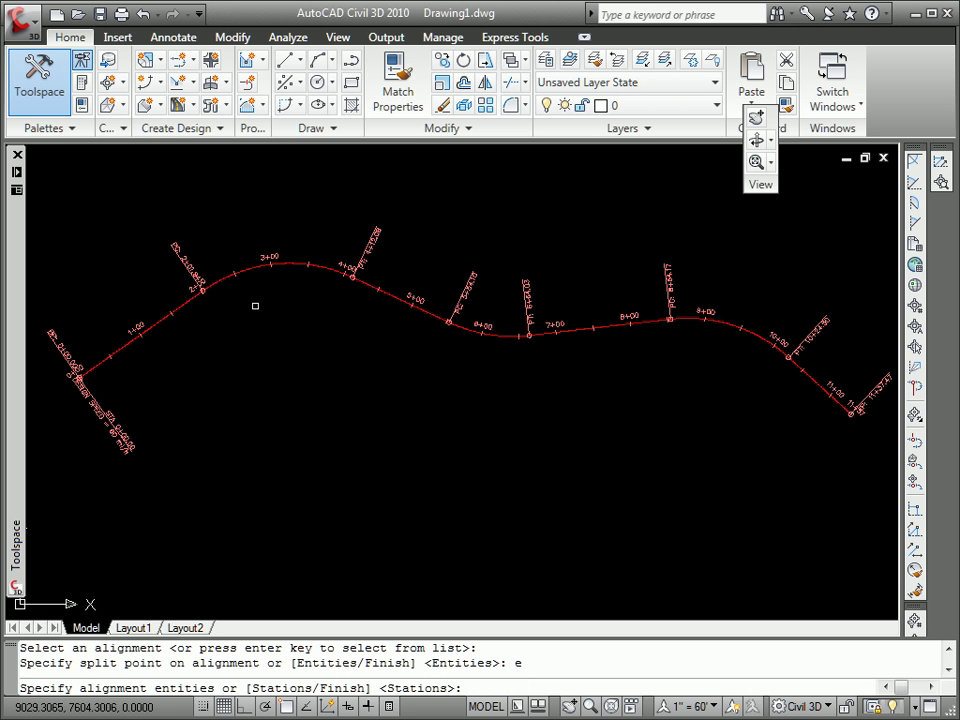
pyautogui.click(268, 266)
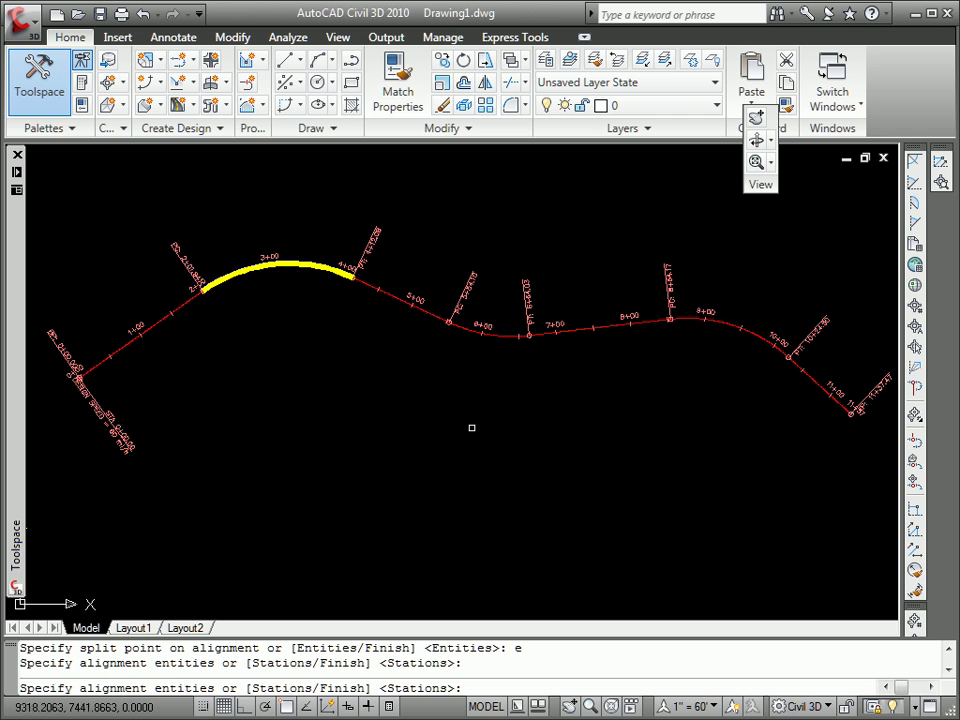
pyautogui.click(600, 327)
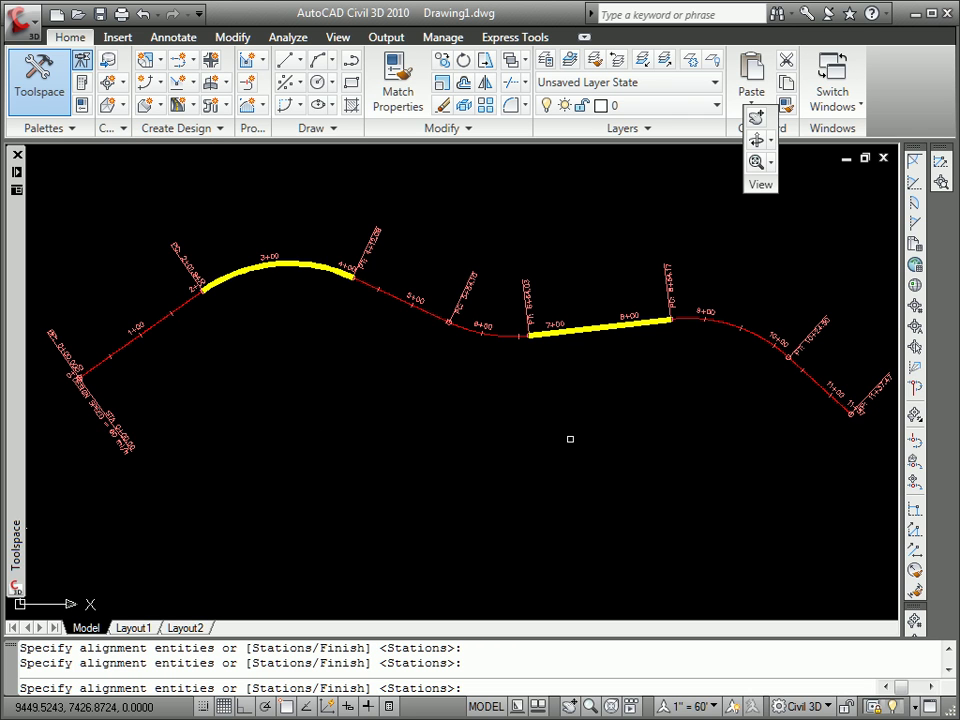
pyautogui.press('Return')
pyautogui.write('f')
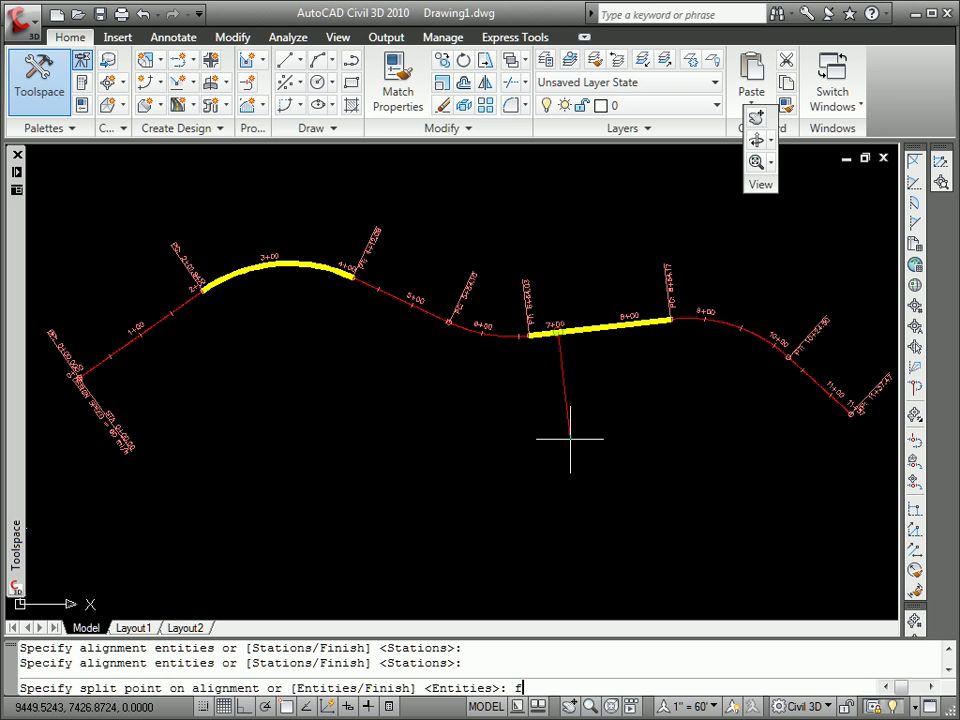
pyautogui.press('Return')
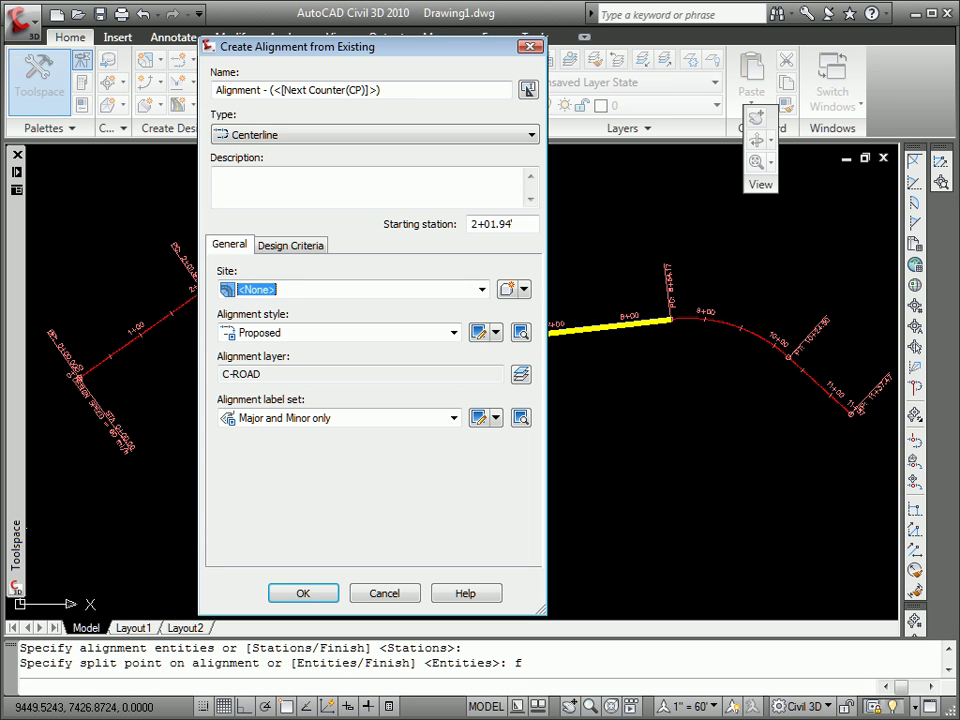
pyautogui.press('Return')
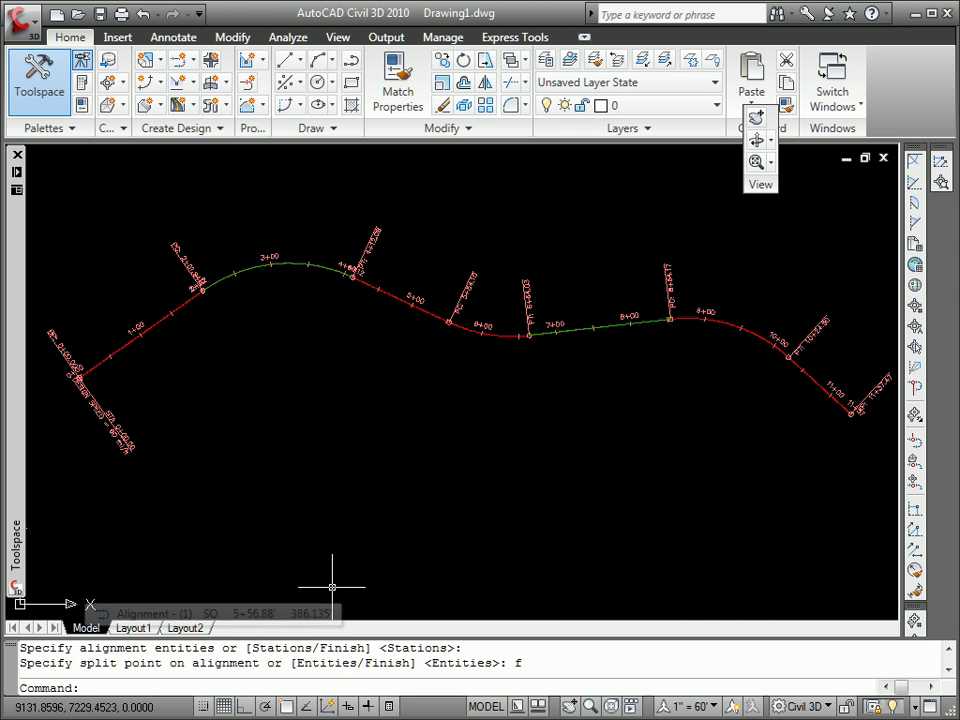
# - Delete the new two-part alignment made from the curve and the tangent
pyautogui.click(257, 264)
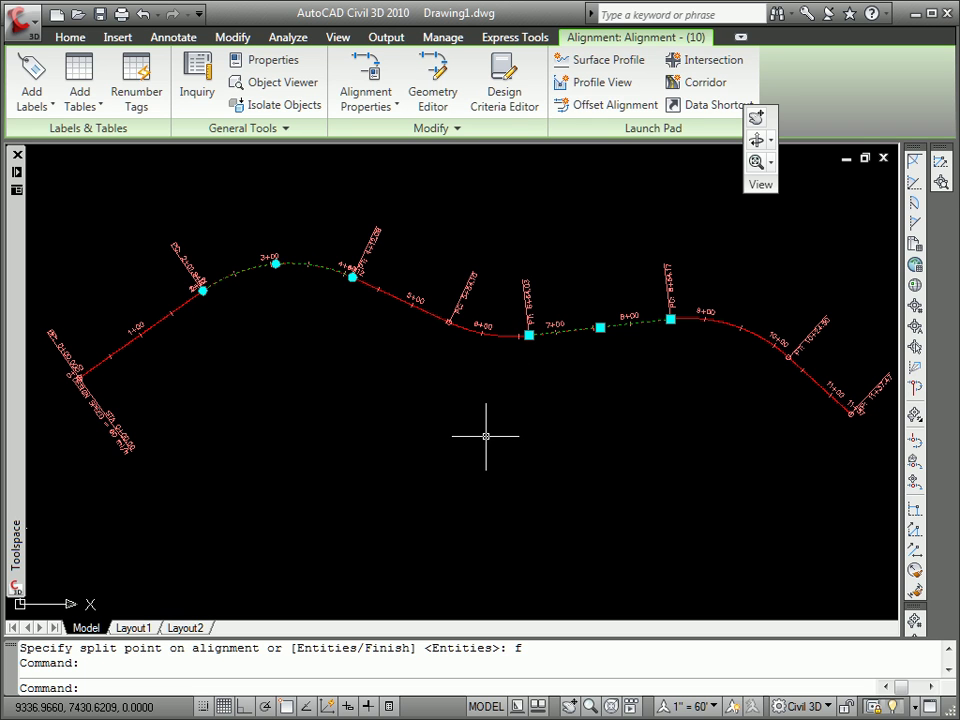
pyautogui.press('Delete')
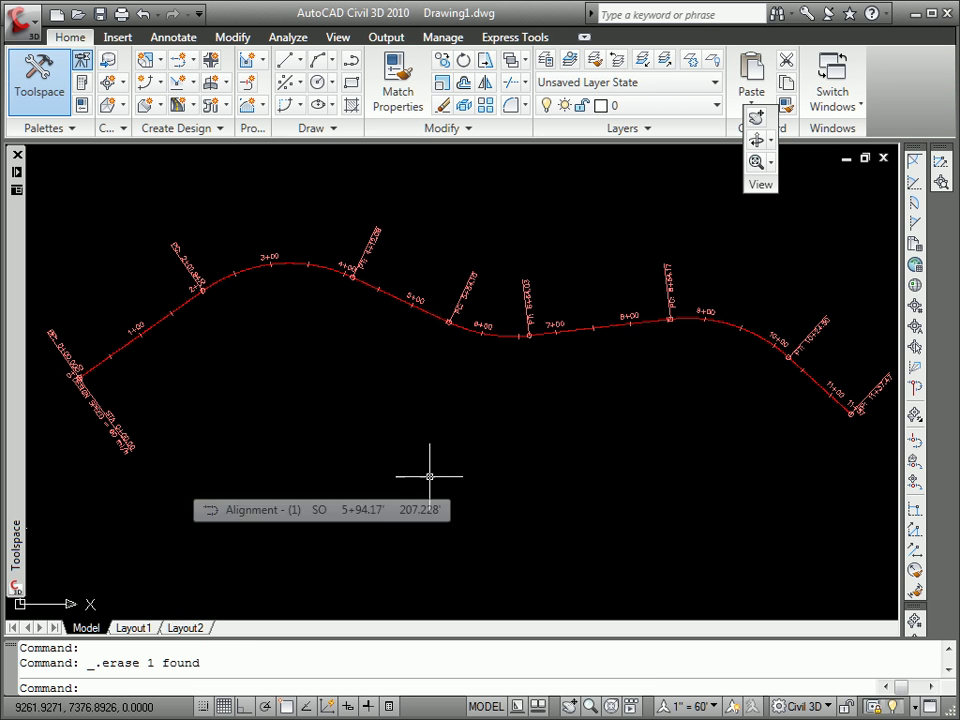
# - Create an alignment from existing entities, using only the tangent between stations 6+64.03 and 8+54.17, with the default settings
pyautogui.scroll(6, 547, 438)
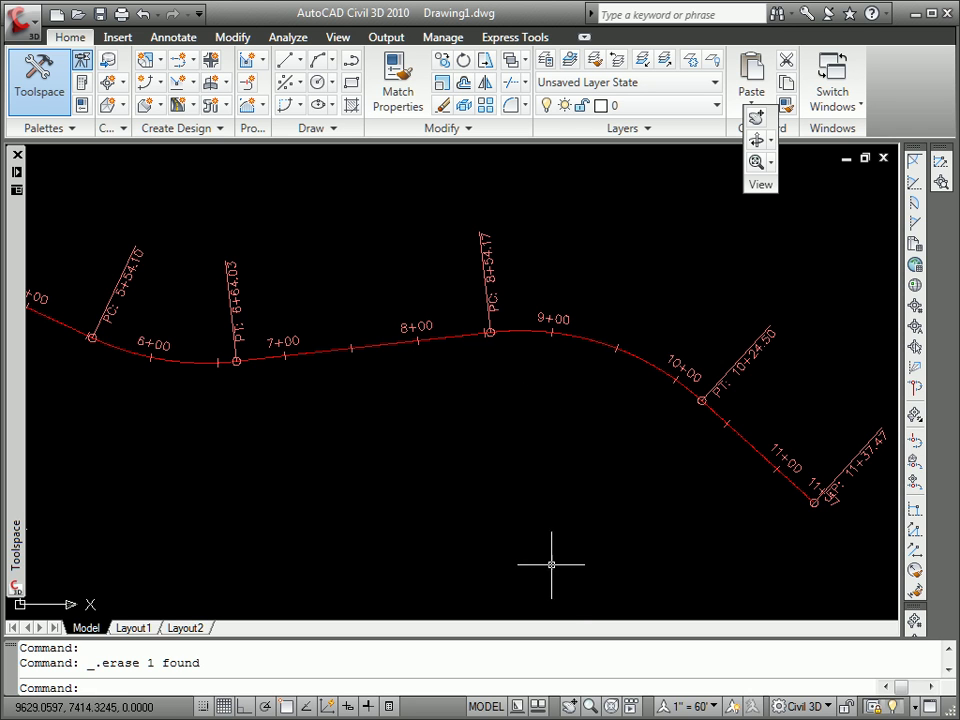
pyautogui.moveTo(441, 393)
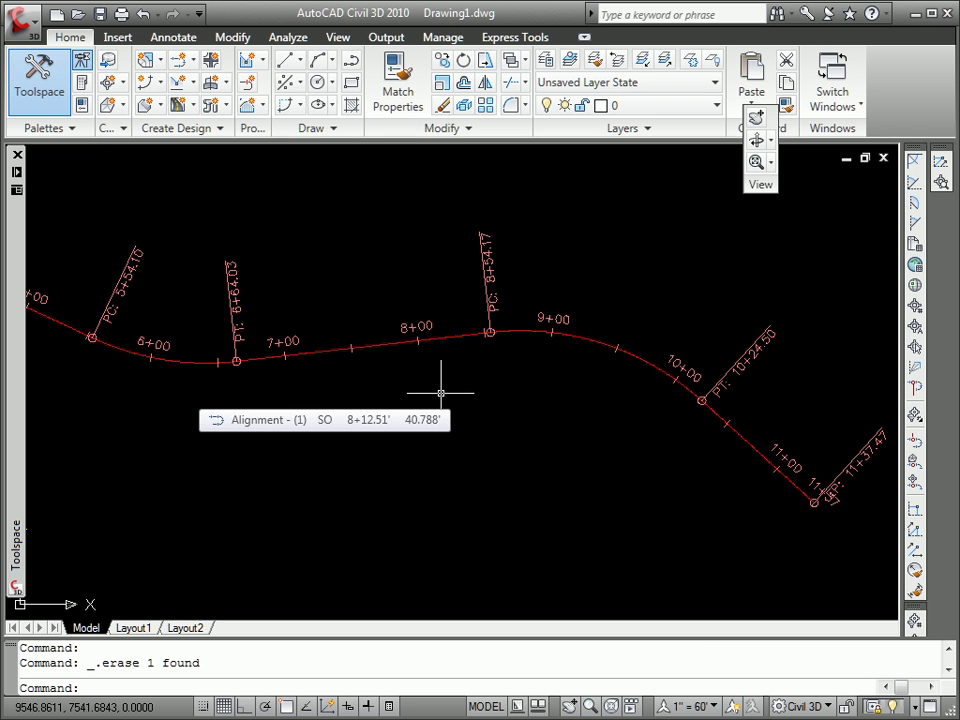
pyautogui.moveTo(15, 330)
pyautogui.click(187, 241)
pyautogui.doubleClick(187, 241)
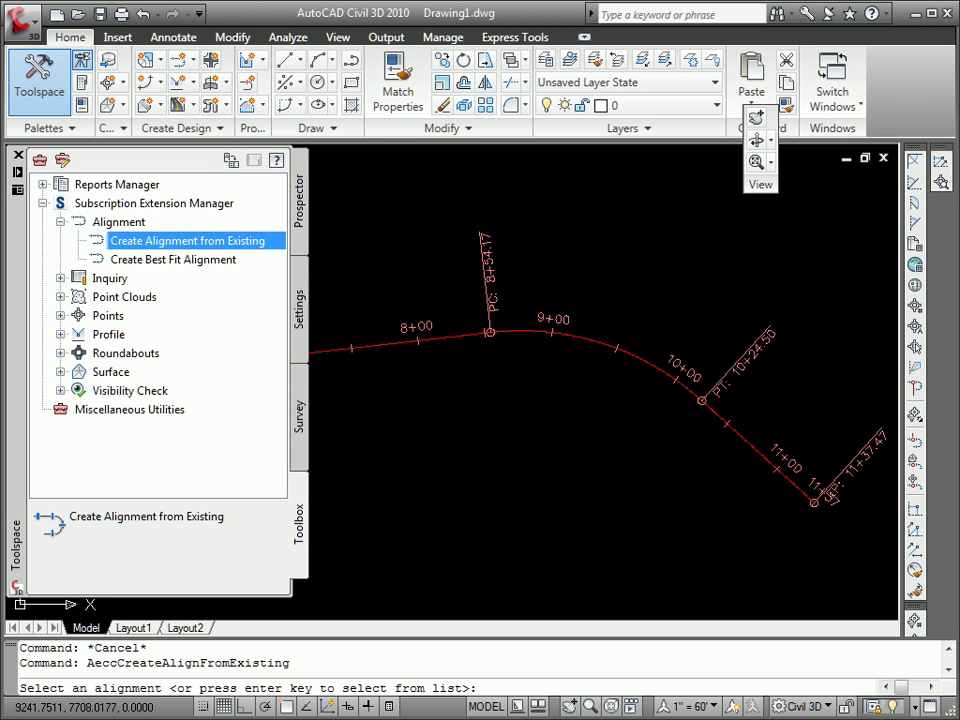
pyautogui.click(385, 343)
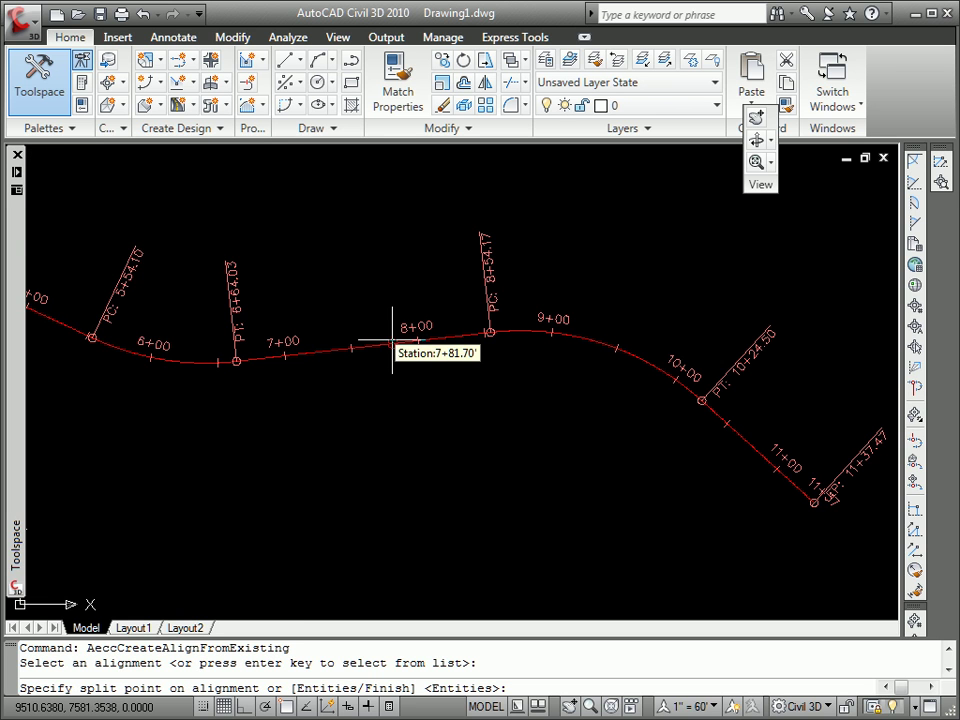
pyautogui.write('e')
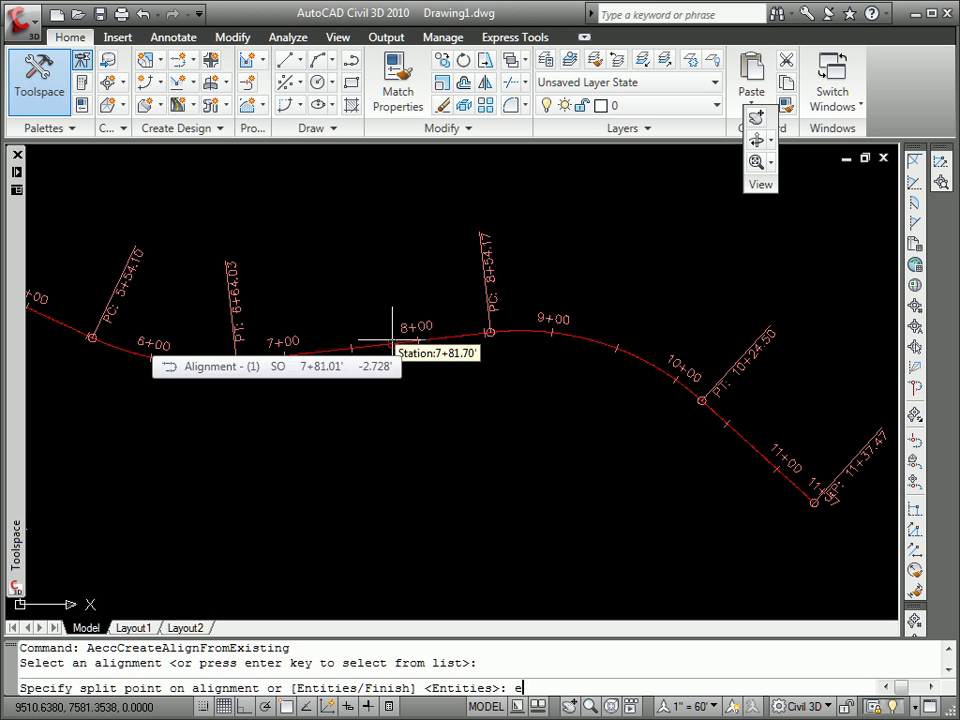
pyautogui.press('Return')
pyautogui.click(390, 339)
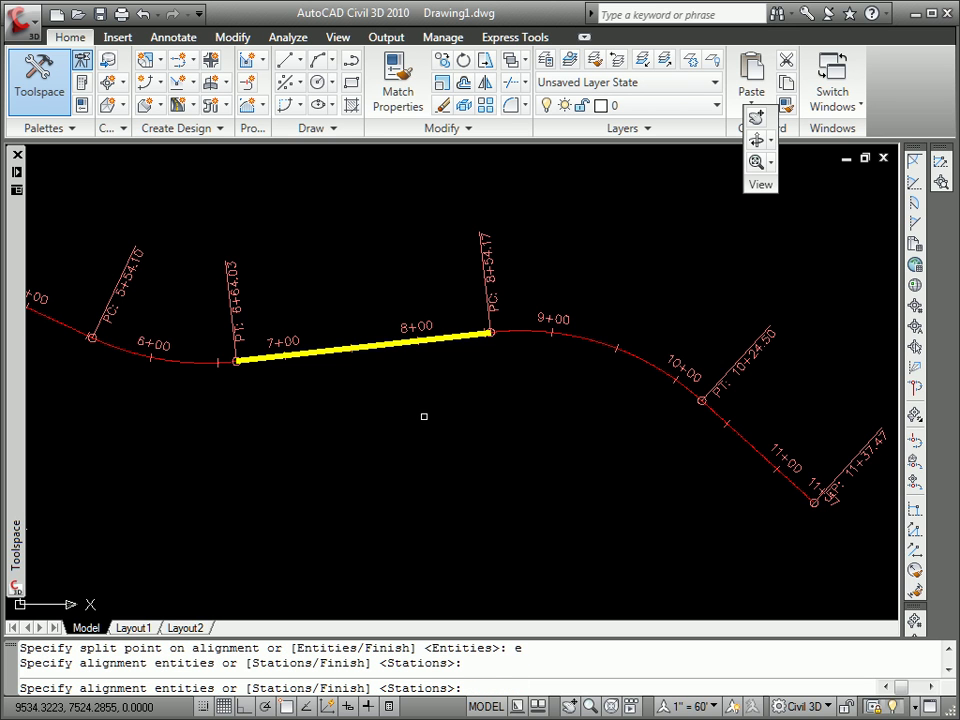
pyautogui.press('Return')
pyautogui.write('f')
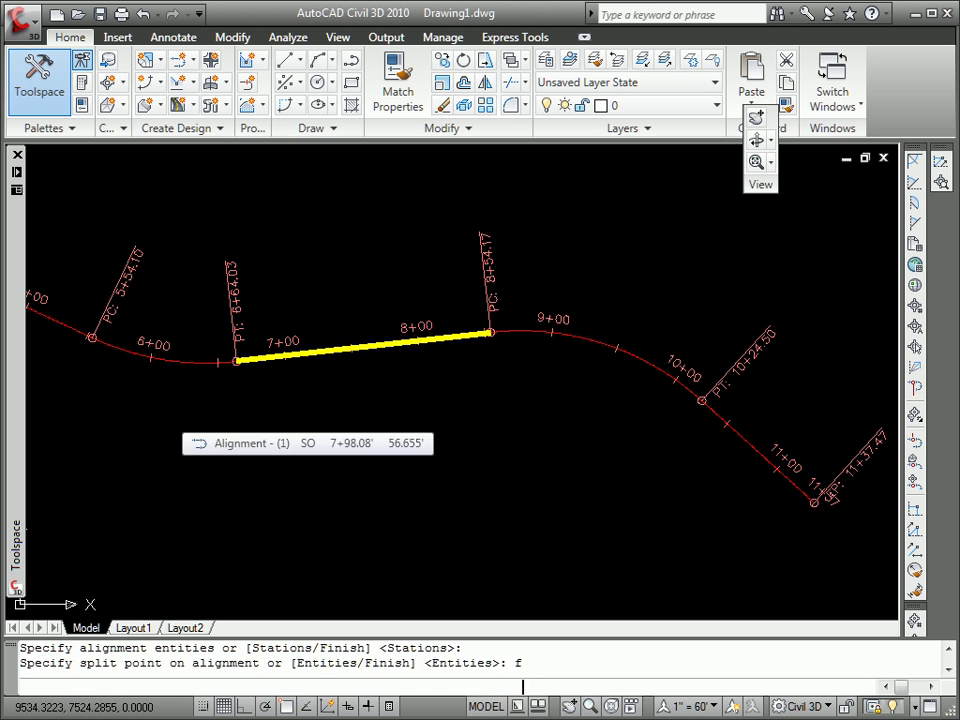
pyautogui.press('Return')
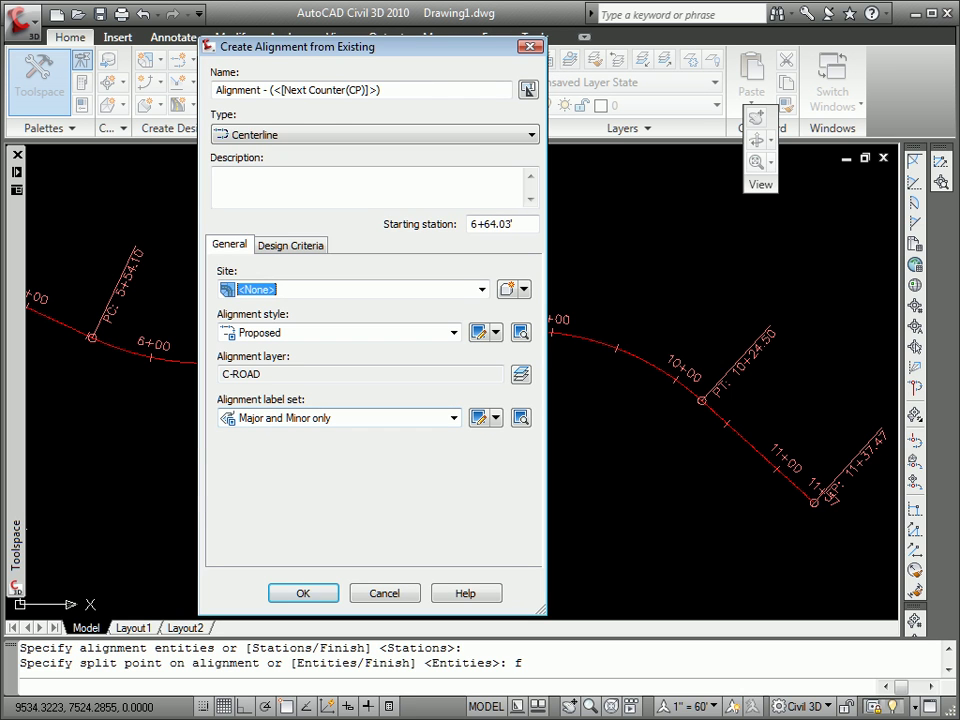
pyautogui.click(303, 593)
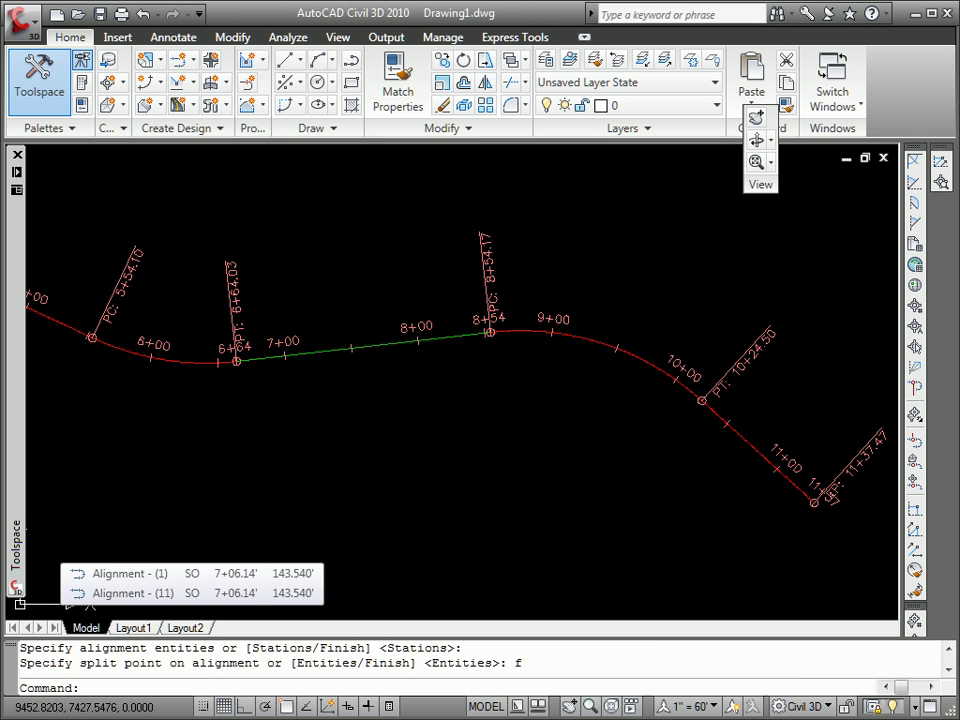
# - In the new alignment's geometry editor, attach a 200' radius floating curve under 180° to the tangent, ending below station 9+00 of the original
pyautogui.click(408, 342)
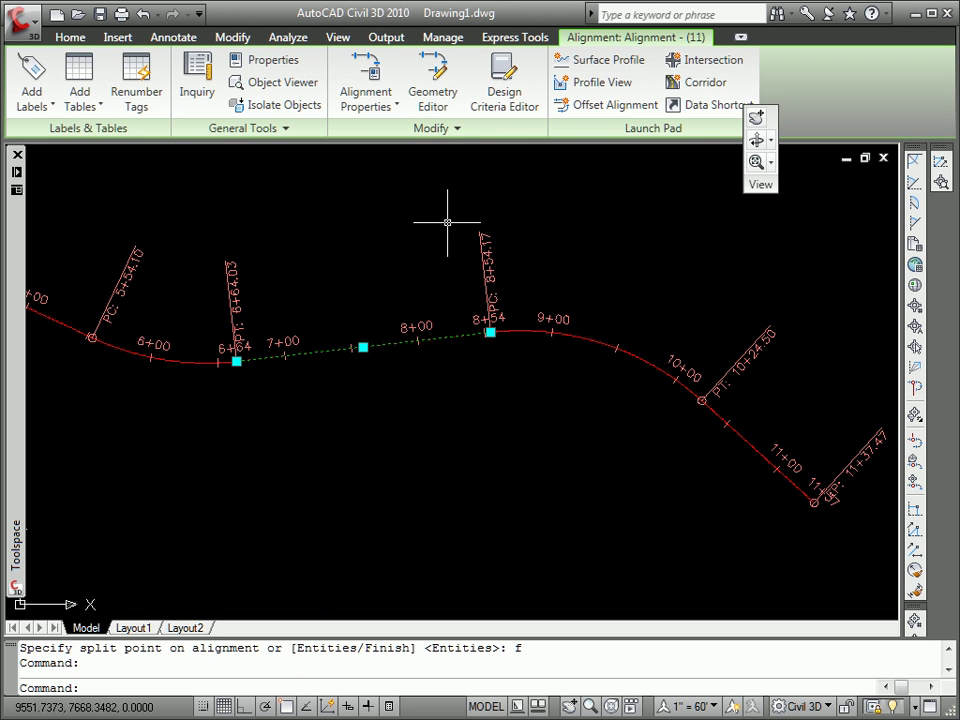
pyautogui.click(433, 85)
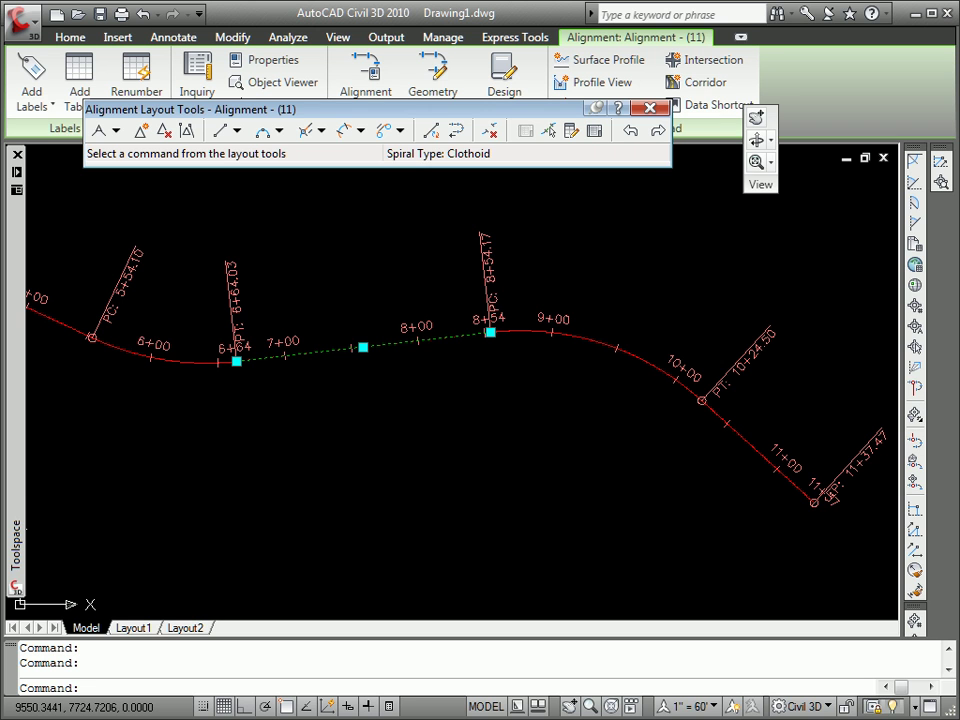
pyautogui.click(280, 131)
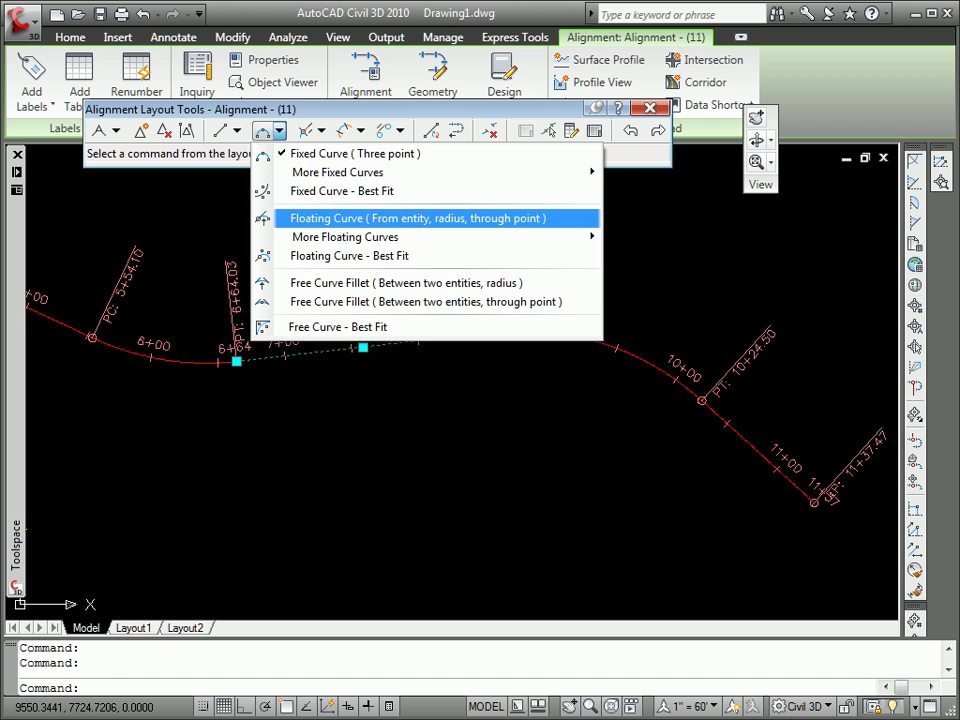
pyautogui.click(317, 218)
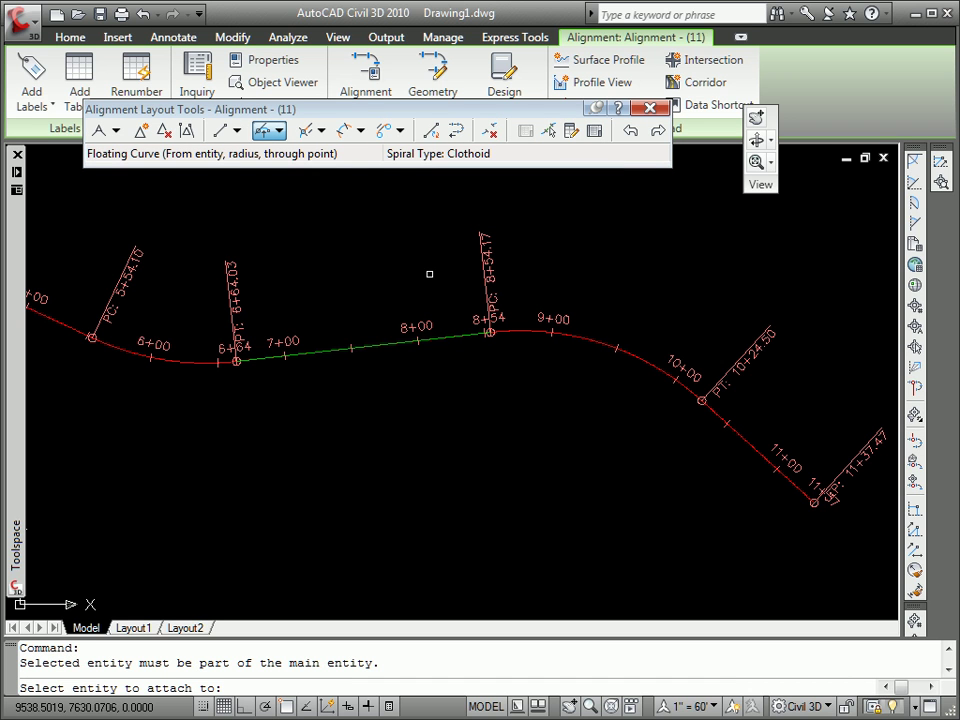
pyautogui.keyDown('ctrl'); pyautogui.click(450, 340); pyautogui.keyUp('ctrl')
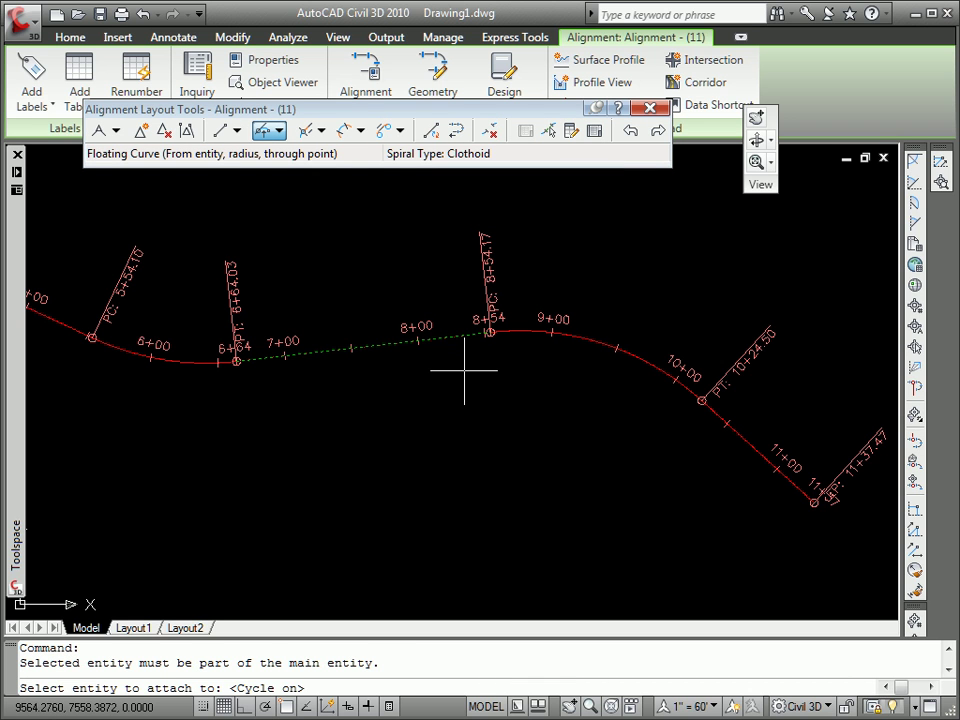
pyautogui.press('Return')
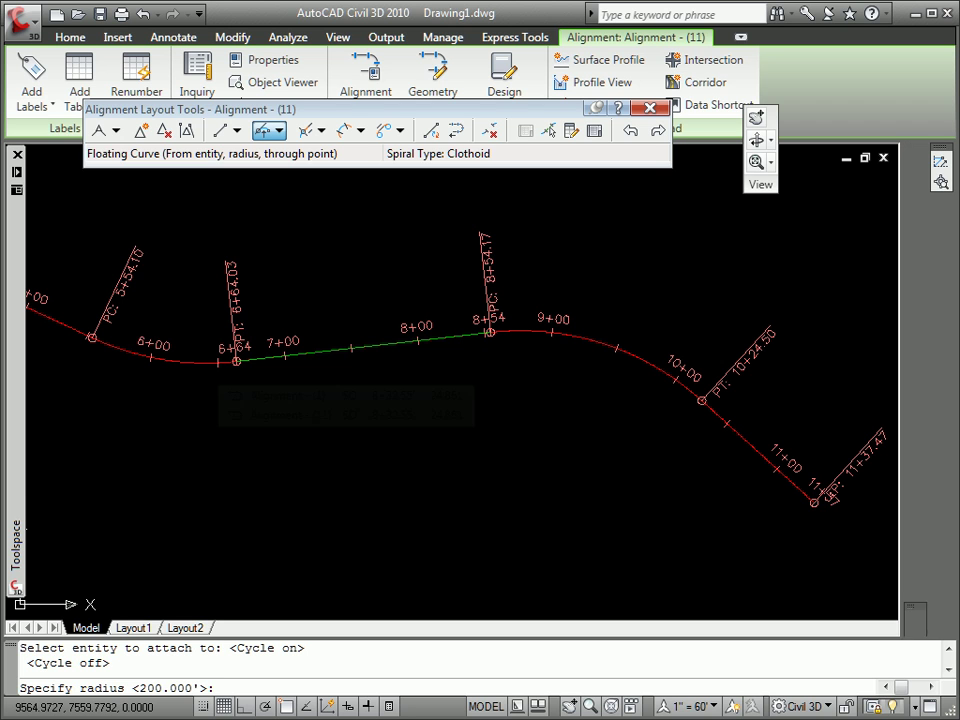
pyautogui.press('Return')
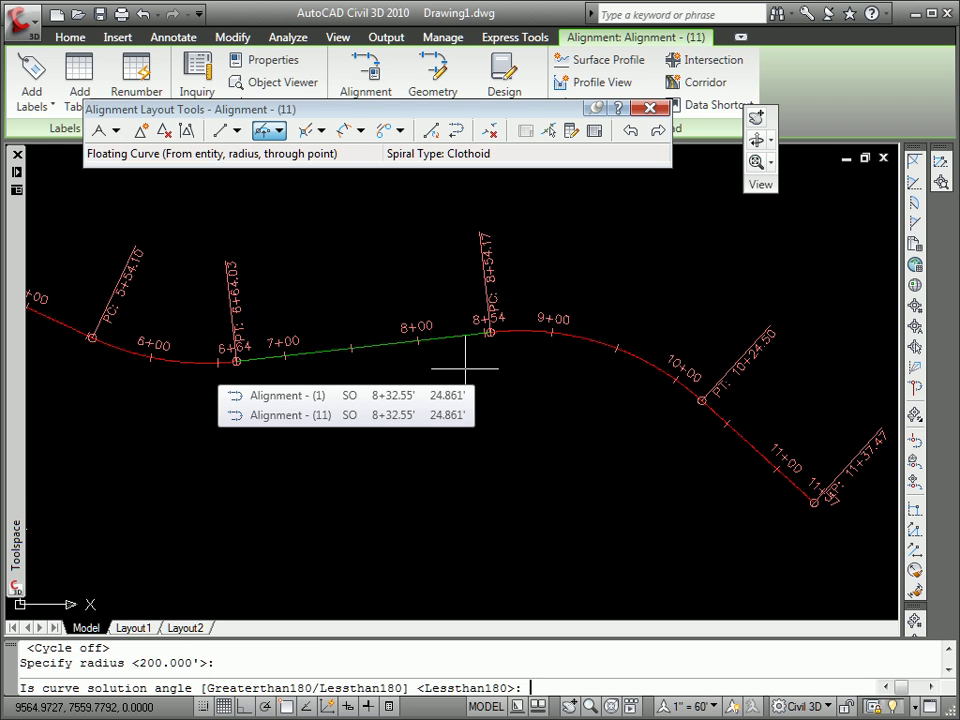
pyautogui.press('Return')
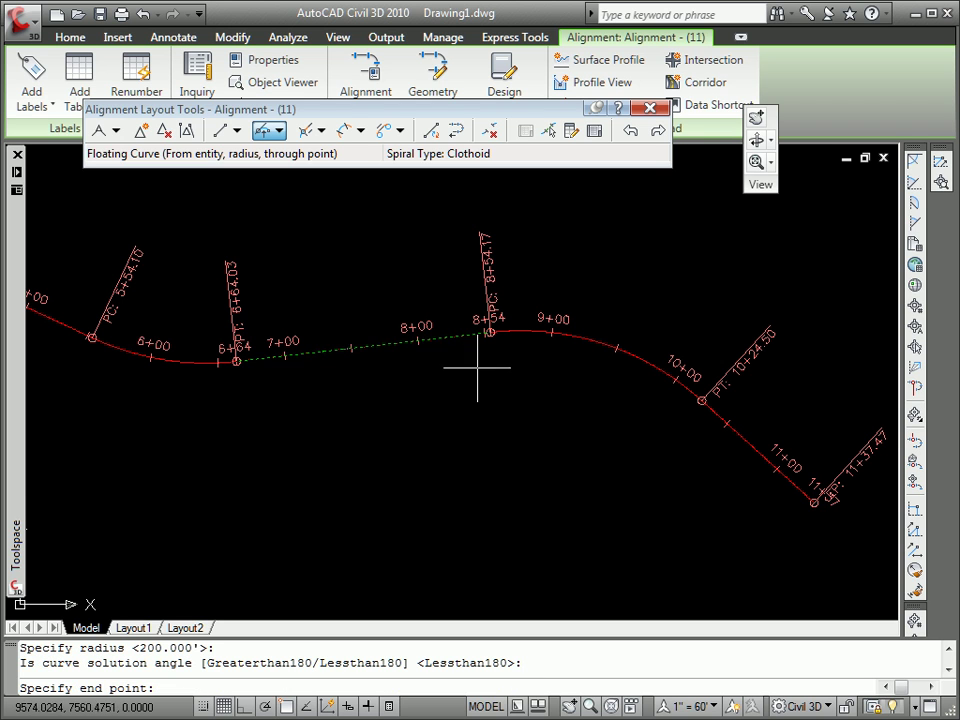
pyautogui.click(529, 406)
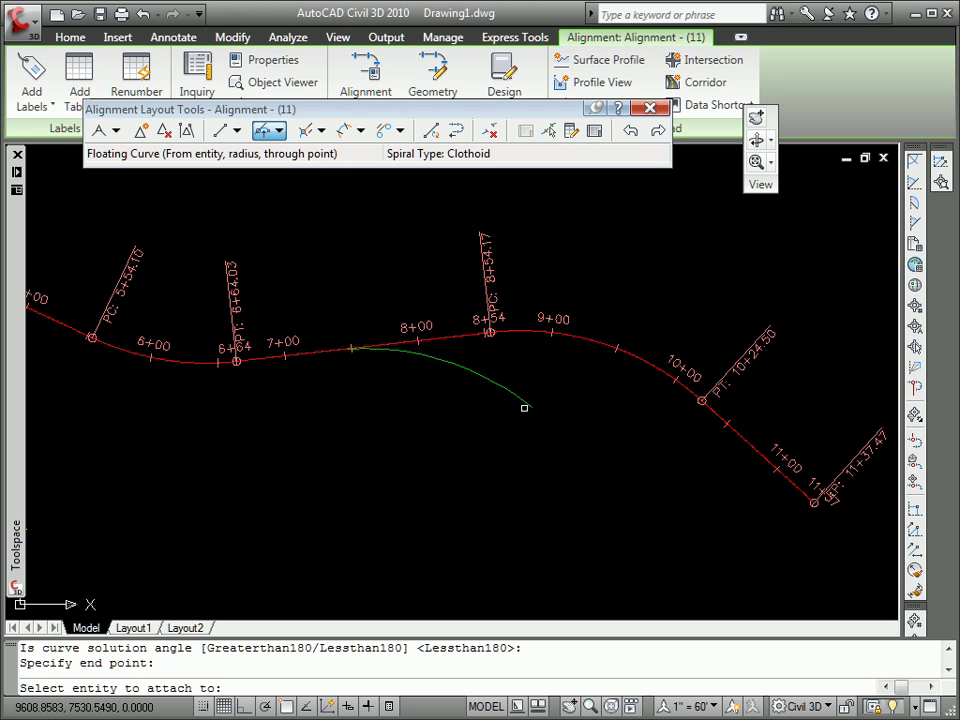
# - Add a floating line about 100' long from the end of the new curve, running down and away from the original alignment
pyautogui.click(238, 131)
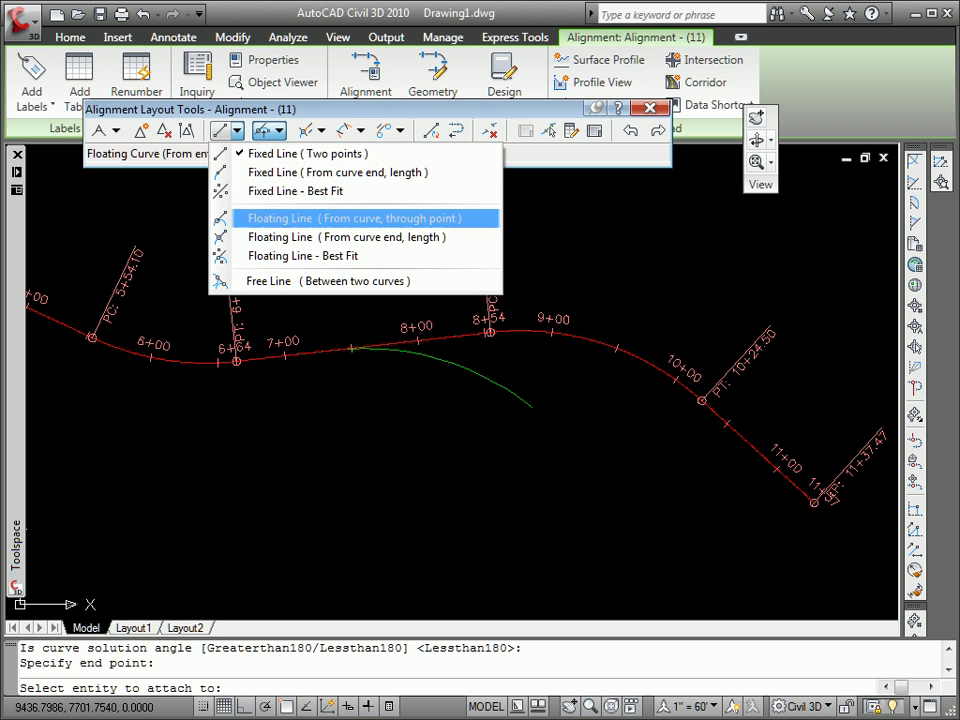
pyautogui.click(340, 218)
pyautogui.click(528, 410)
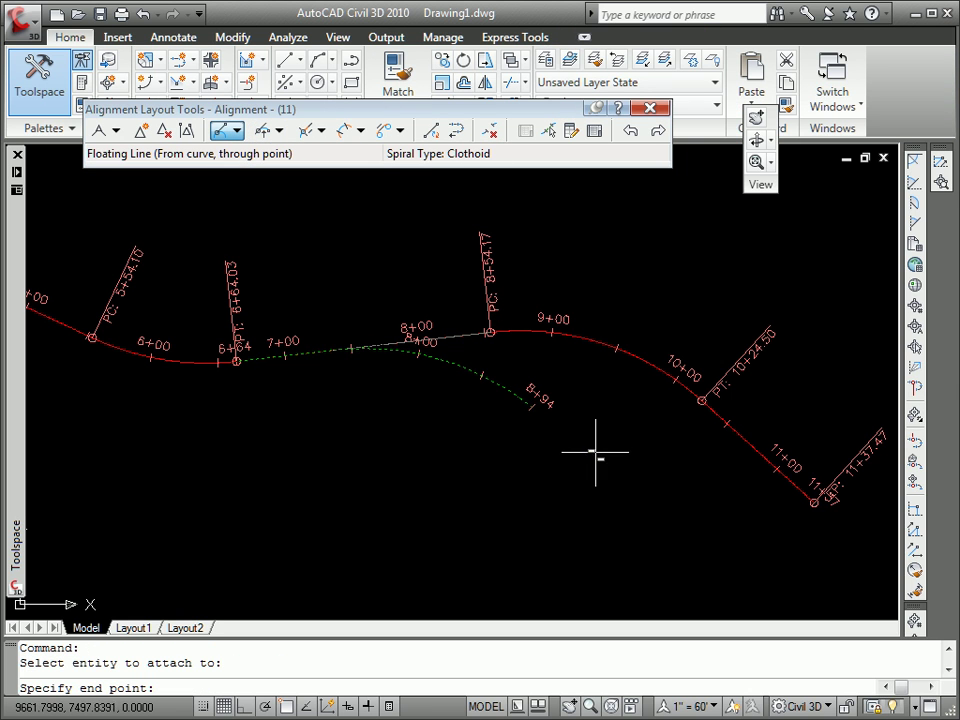
pyautogui.click(636, 492)
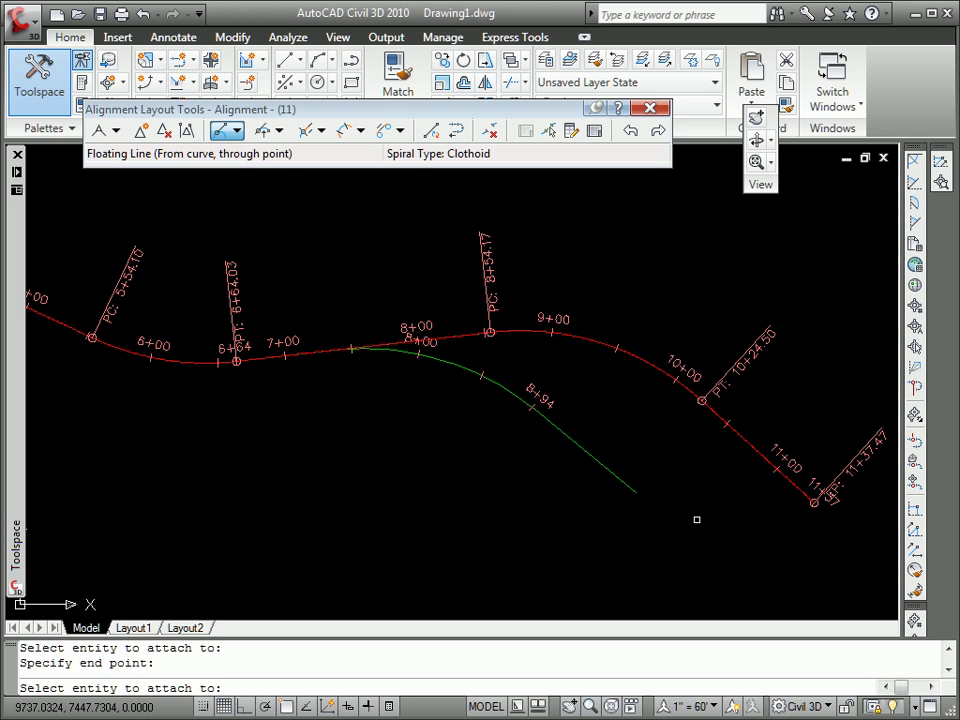
pyautogui.press('Return')
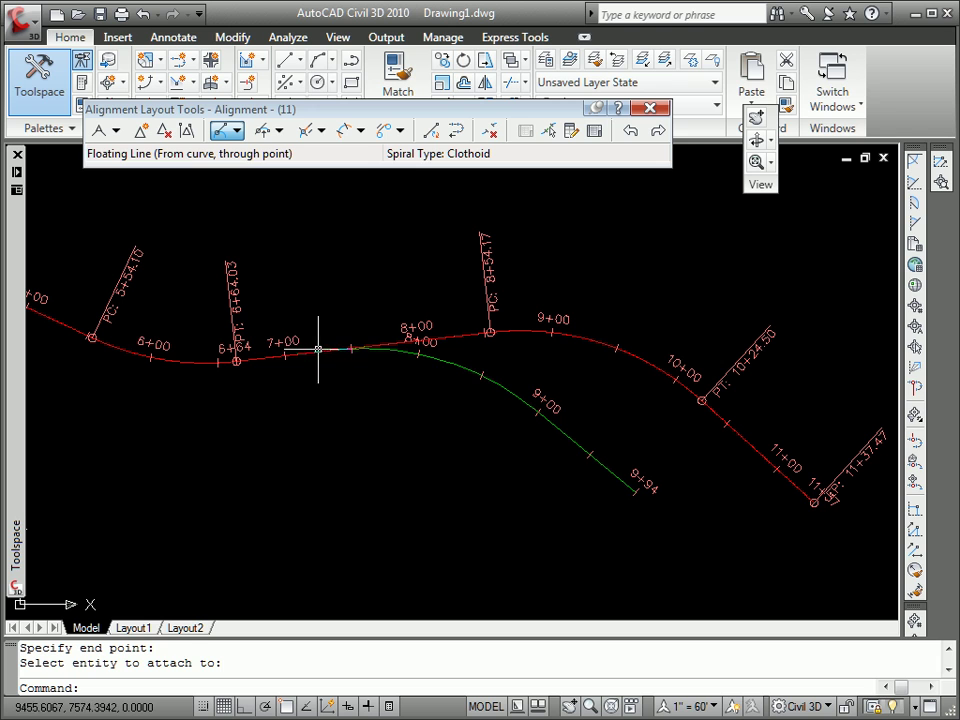
# - Select the new branching alignment to examine its grips and geometry
pyautogui.click(387, 350)
pyautogui.moveTo(357, 420)
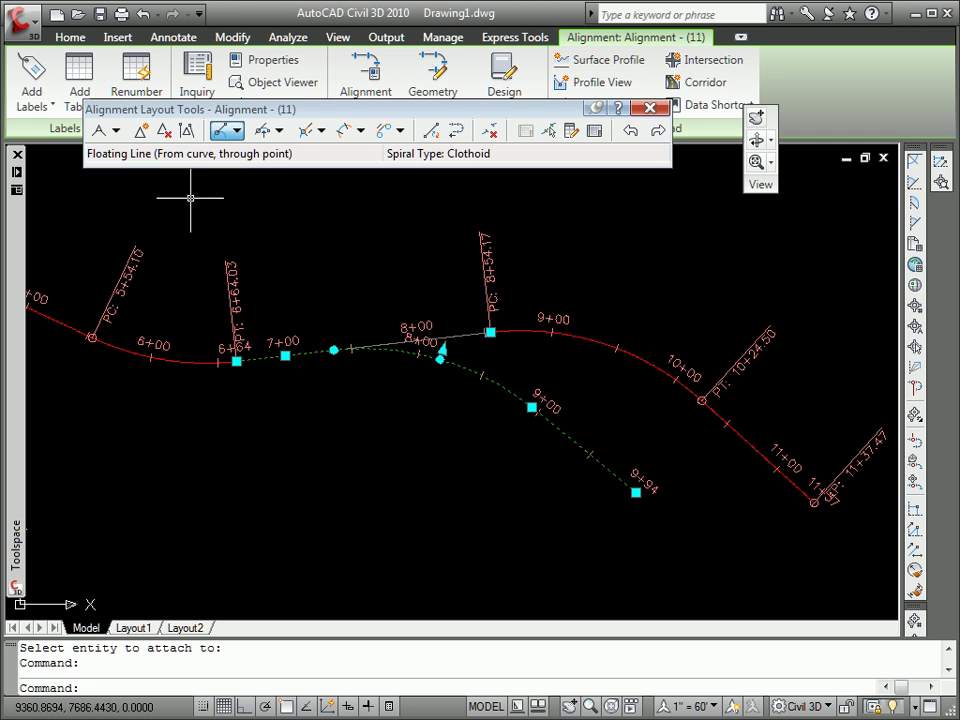
pyautogui.moveTo(14, 350)
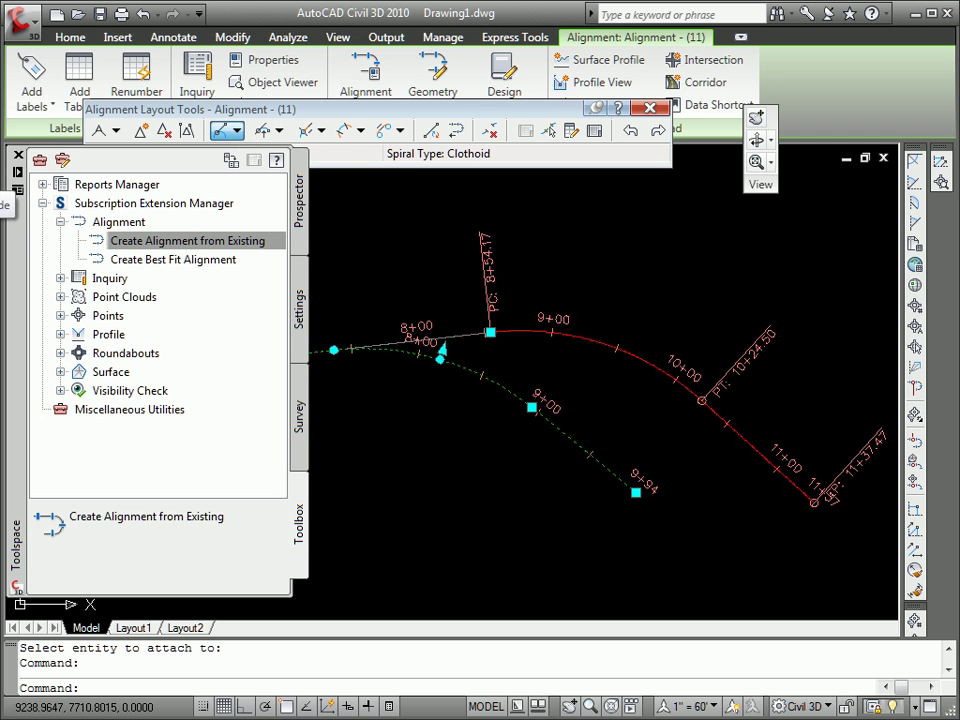